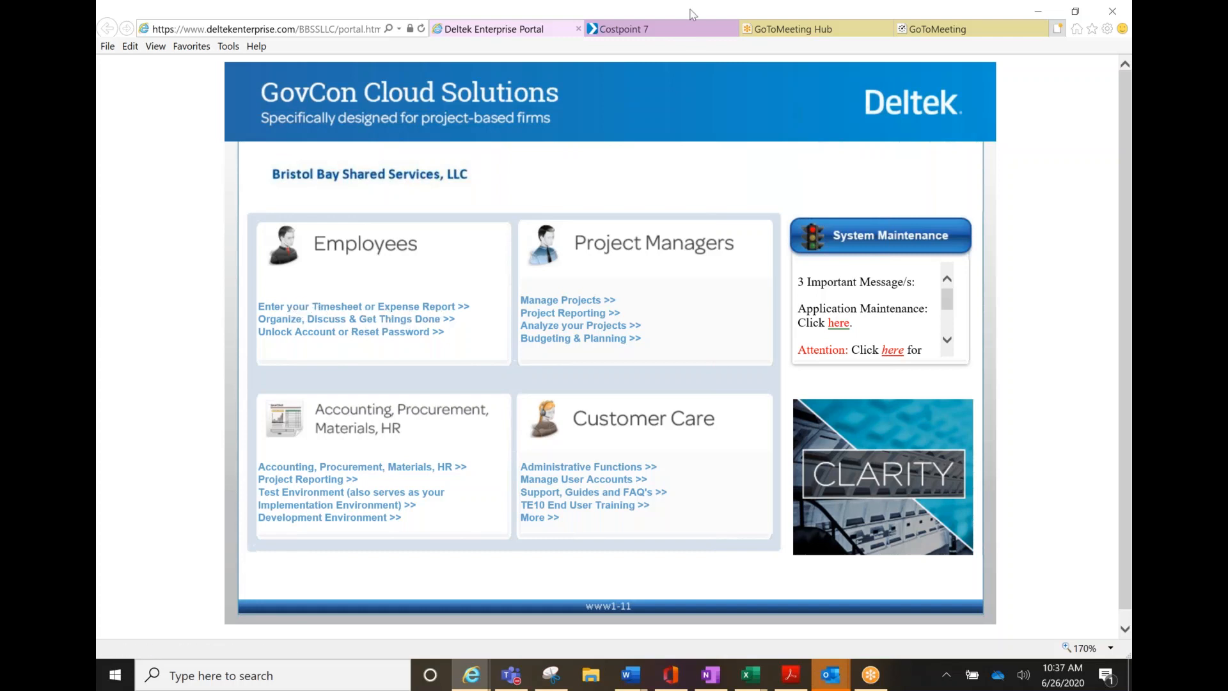
# Switch to the Costpoint 7 browser tab to bring up the Costpoint login page
pyautogui.click(667, 33)
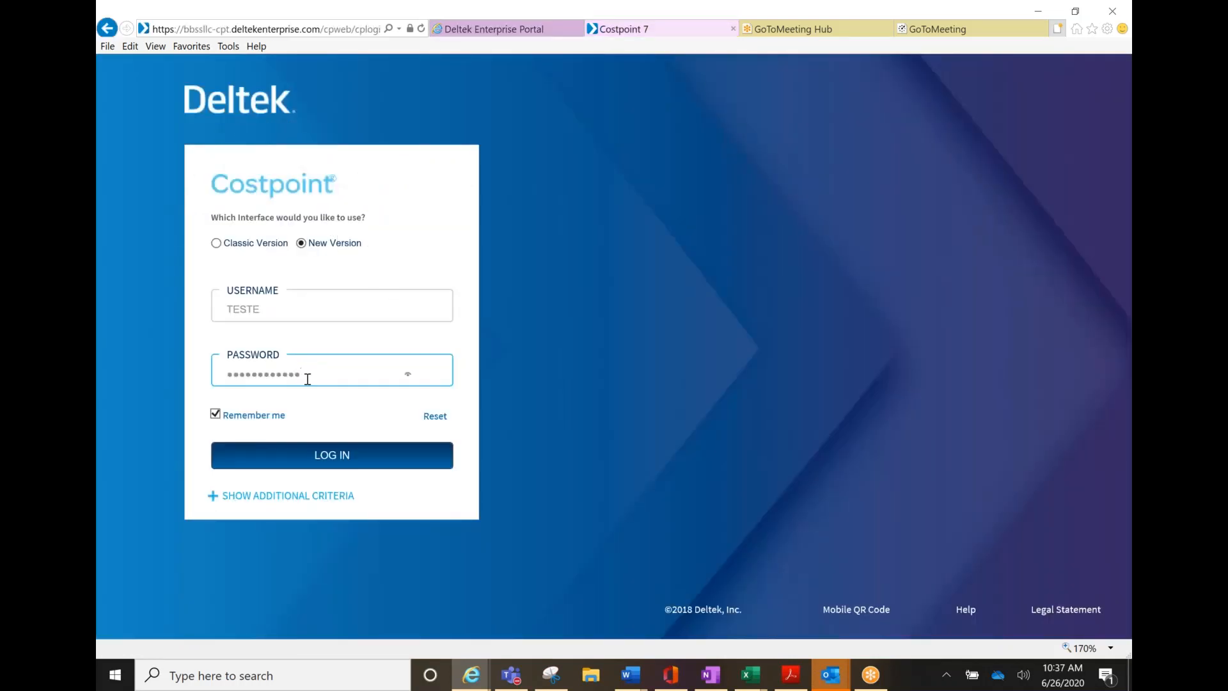
# Log in to Costpoint 7.1.1 with the prefilled credentials, leaving Additional Criteria collapsed
pyautogui.click(213, 497)
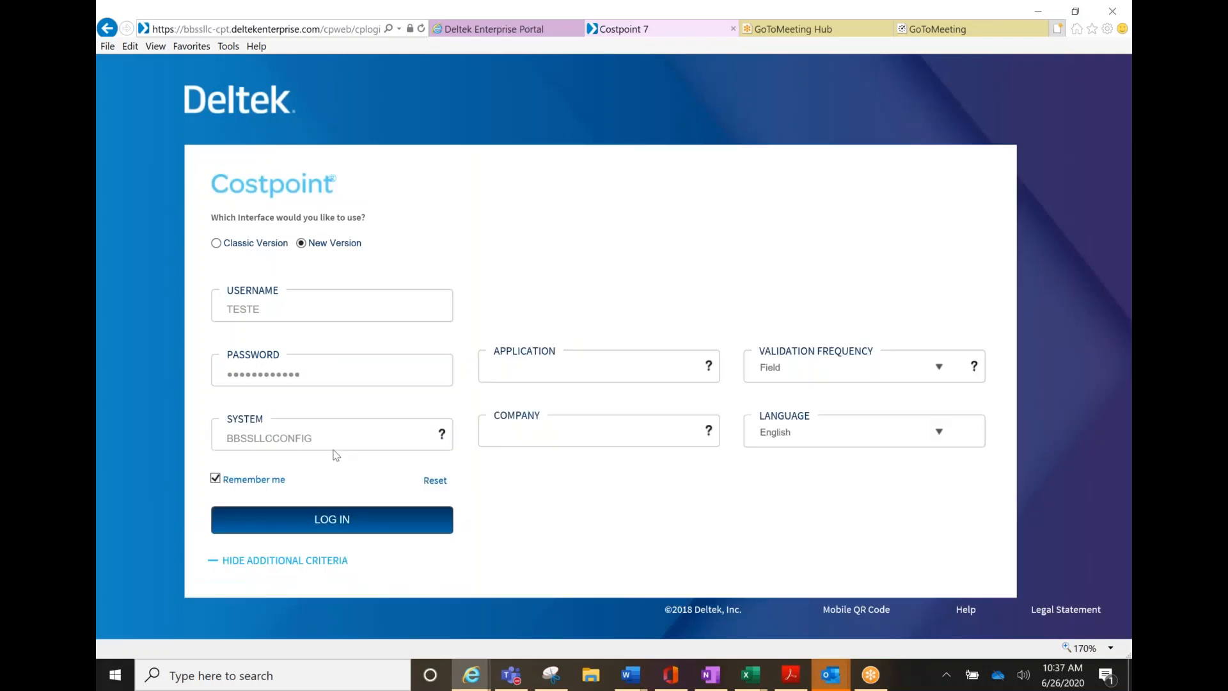
pyautogui.click(213, 563)
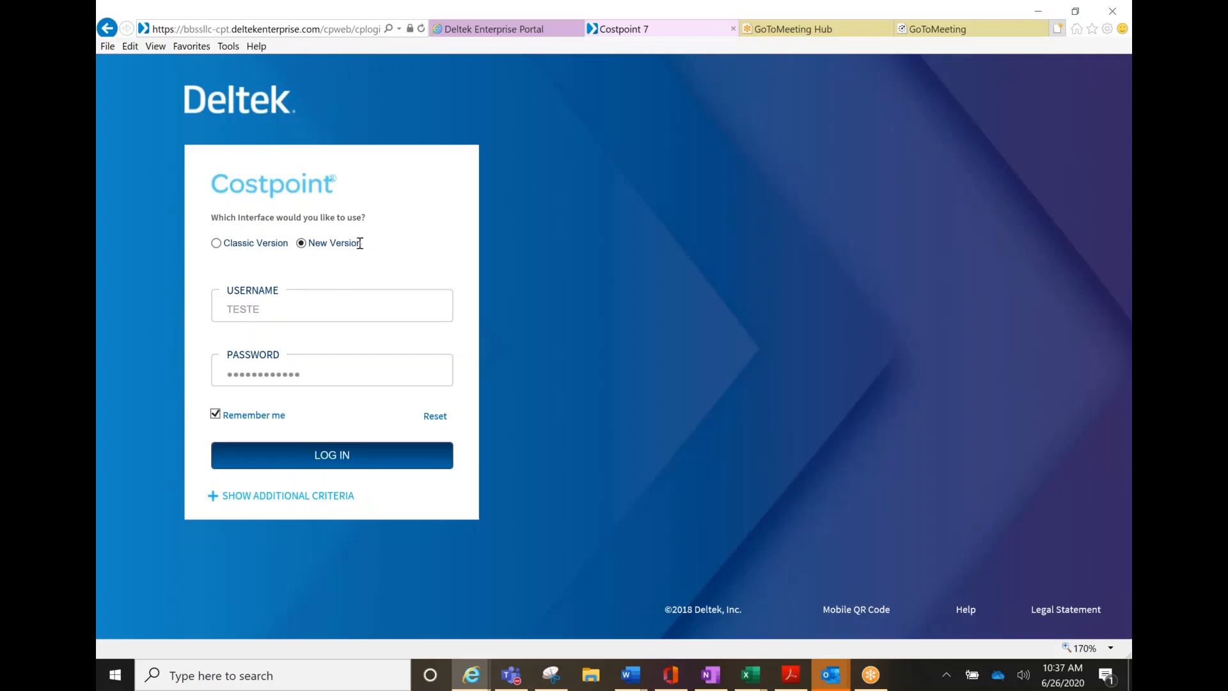
pyautogui.click(344, 462)
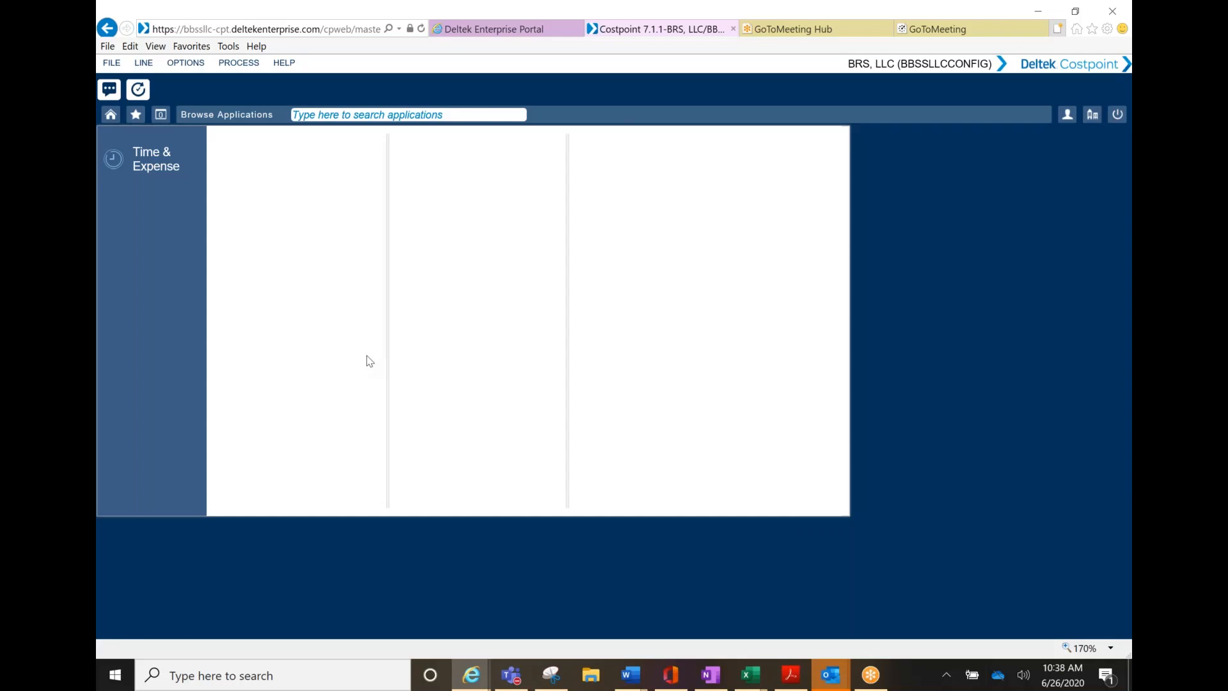
# Open Time & Expense > Time > Timesheets > Manage Timesheets for the period ending 06/30/2020
pyautogui.click(149, 164)
pyautogui.click(229, 138)
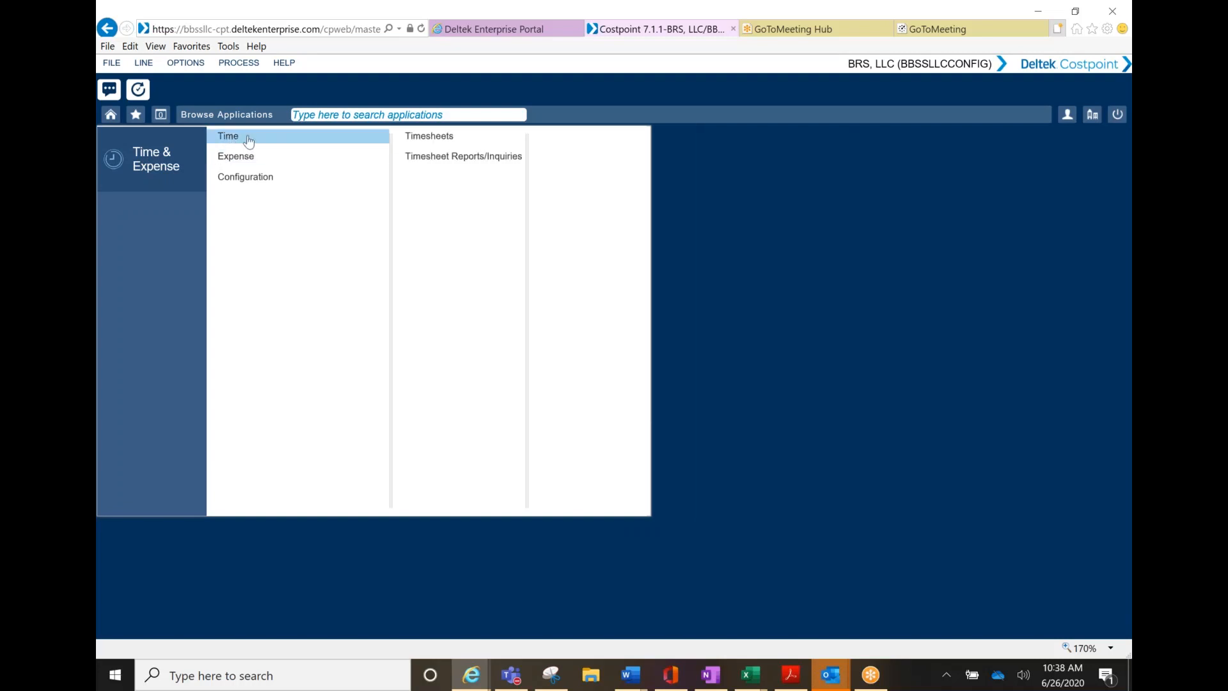
pyautogui.click(428, 136)
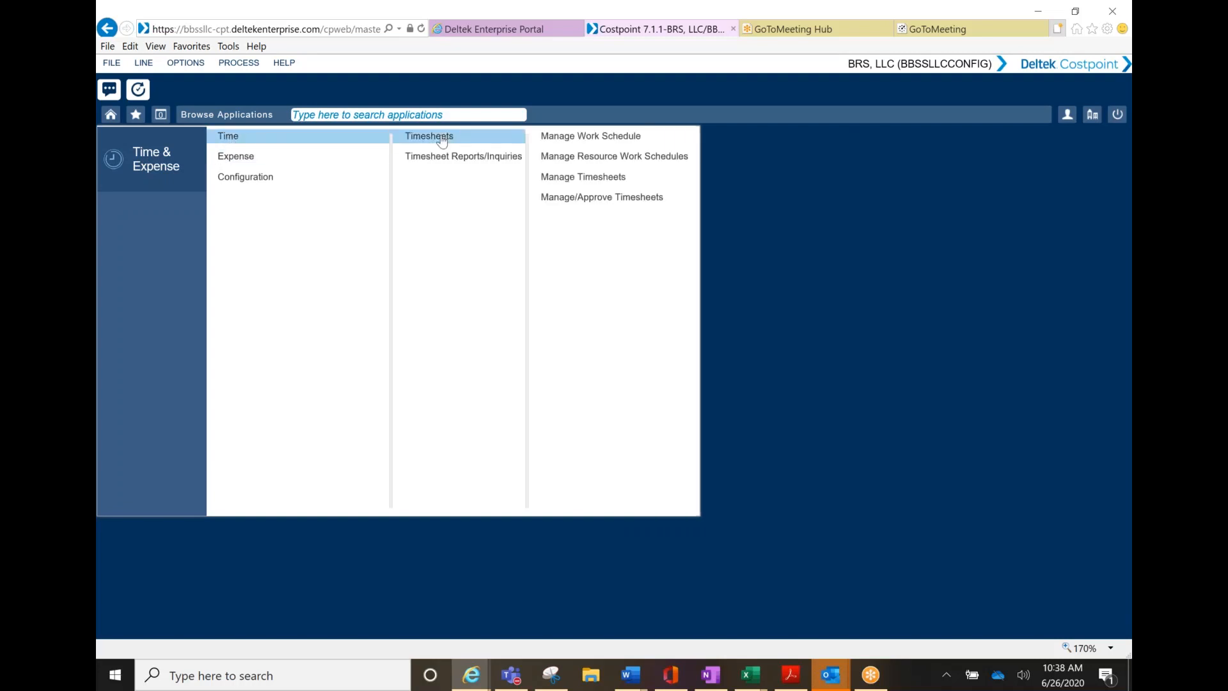
pyautogui.click(582, 177)
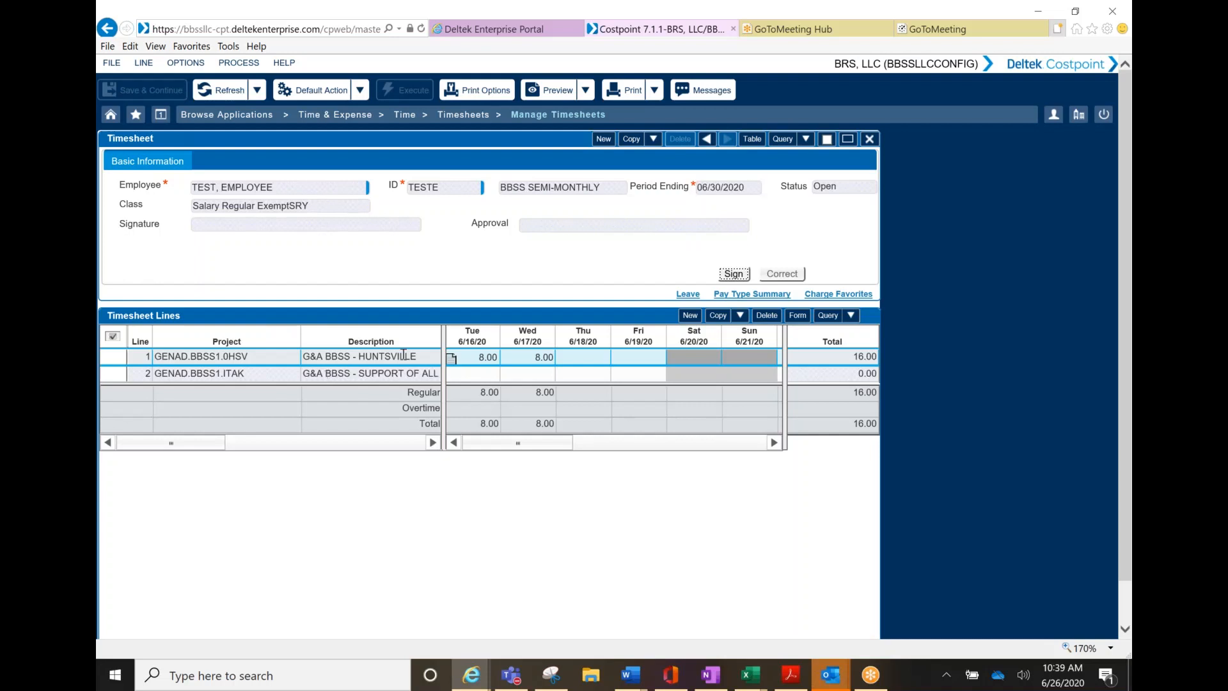
# Add a third timesheet line and list all charges in the project Charge Lookup
pyautogui.click(692, 318)
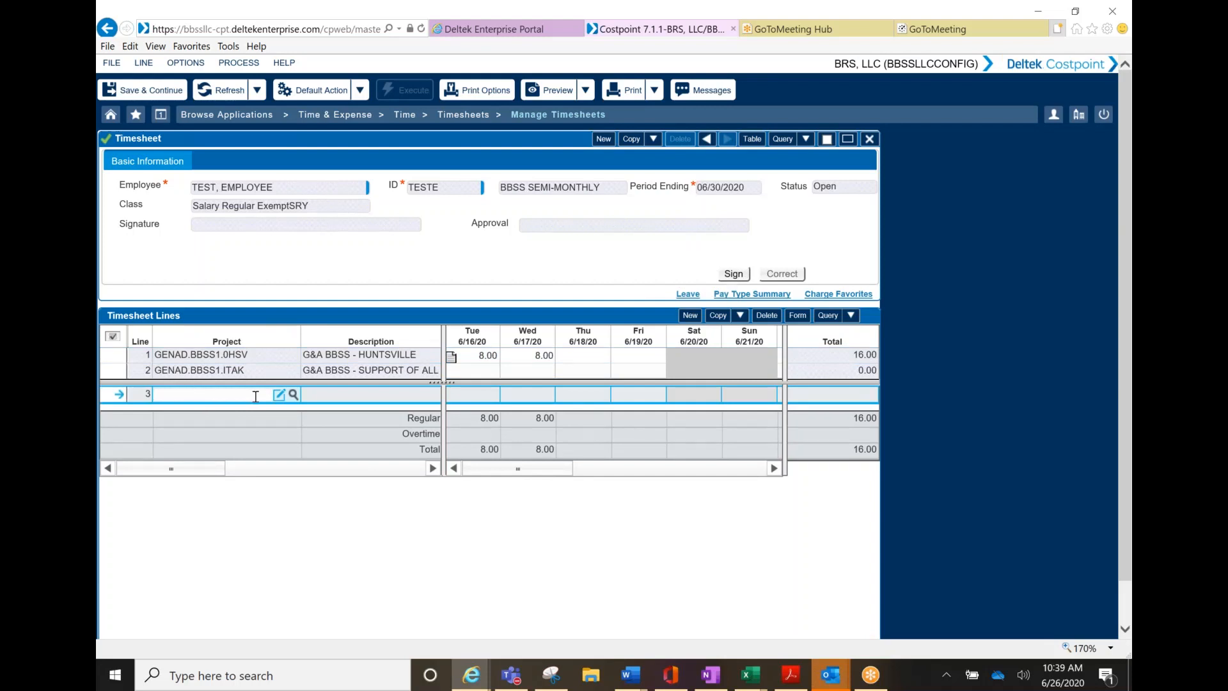
pyautogui.click(293, 395)
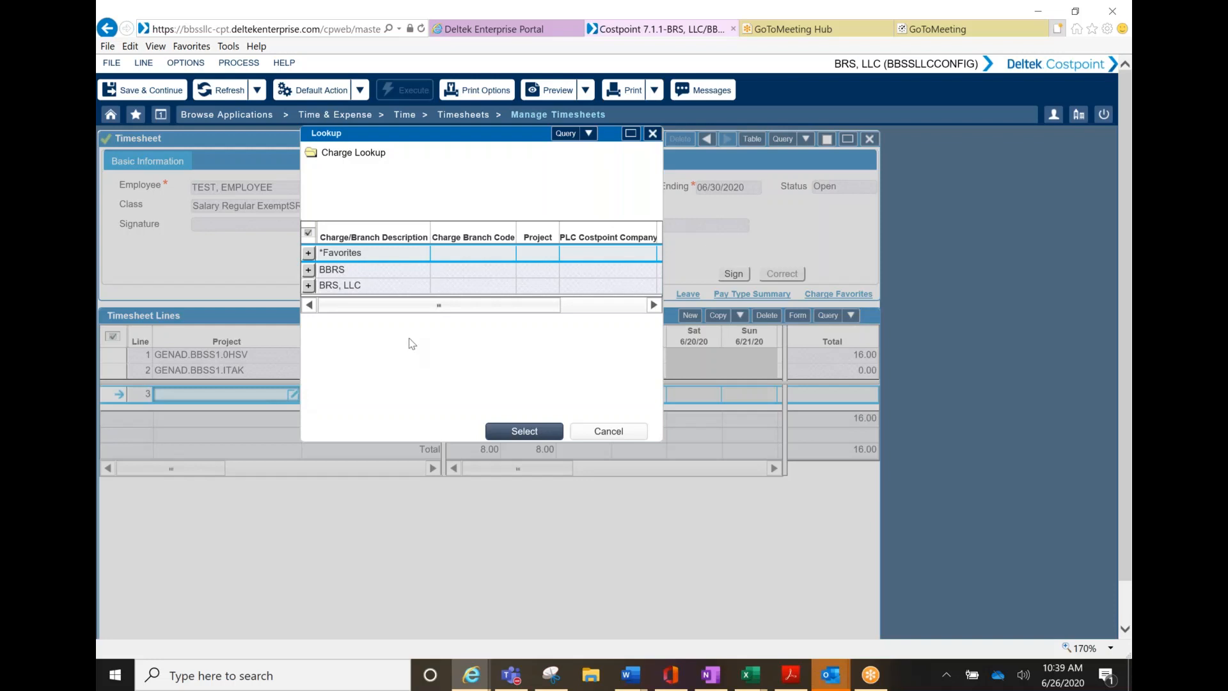
pyautogui.click(567, 135)
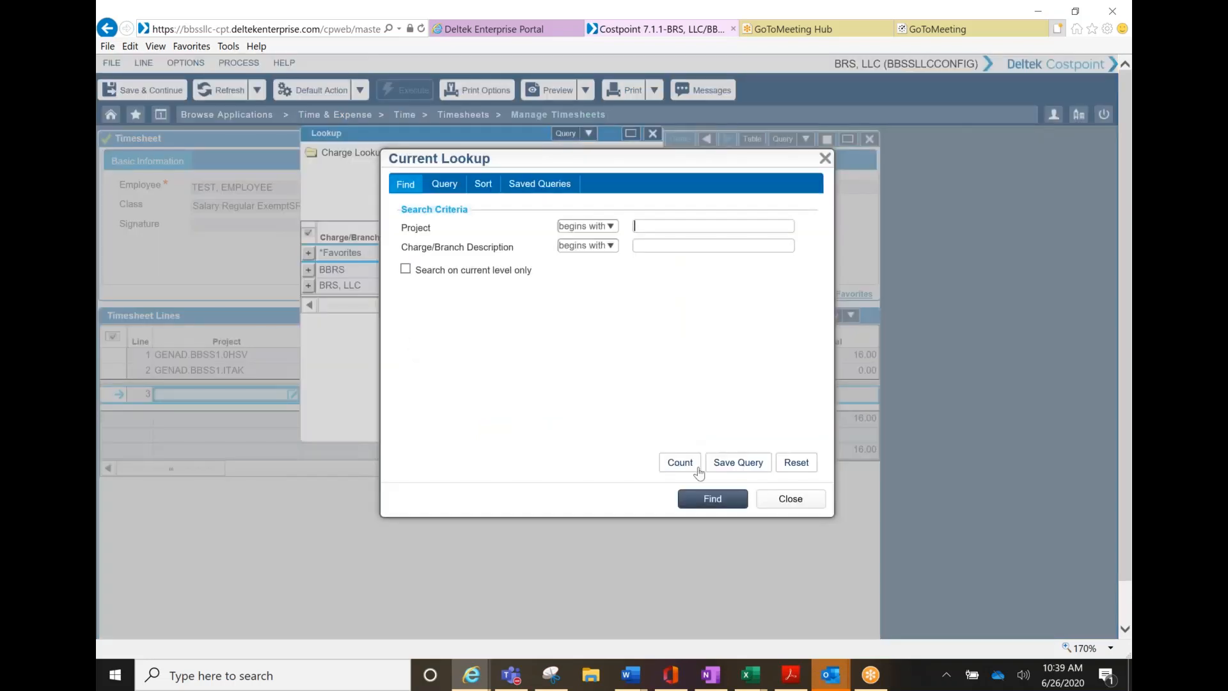
pyautogui.click(713, 499)
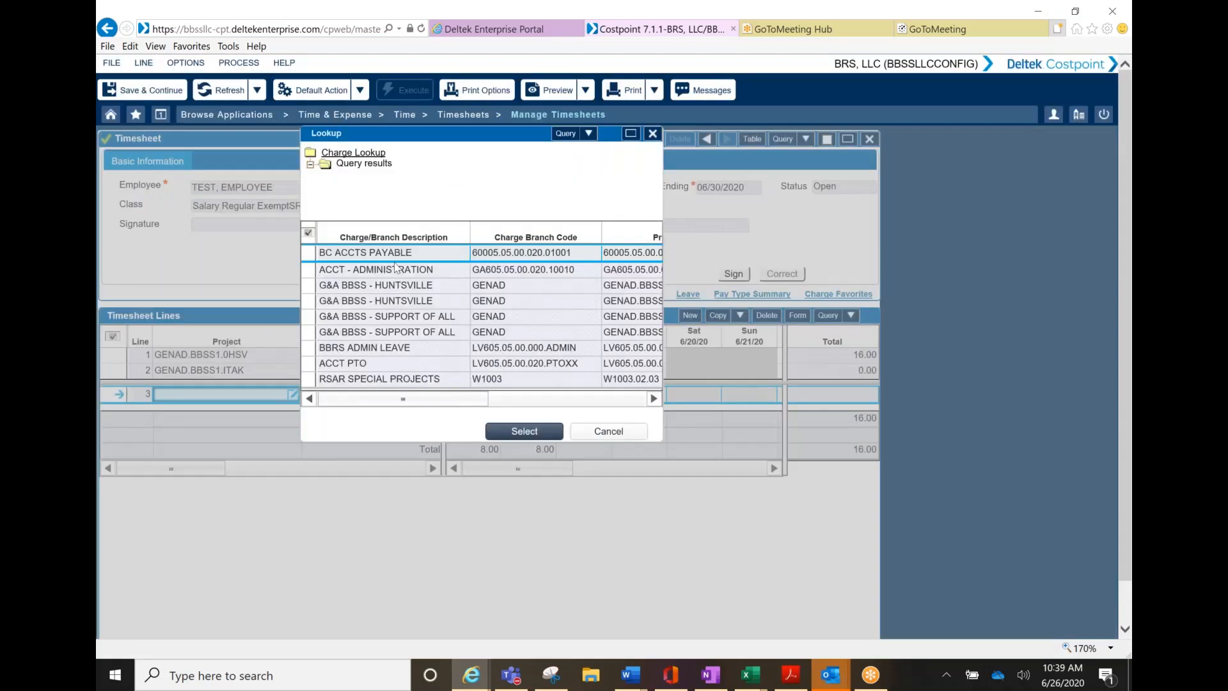
pyautogui.scroll(-2, 394, 269)
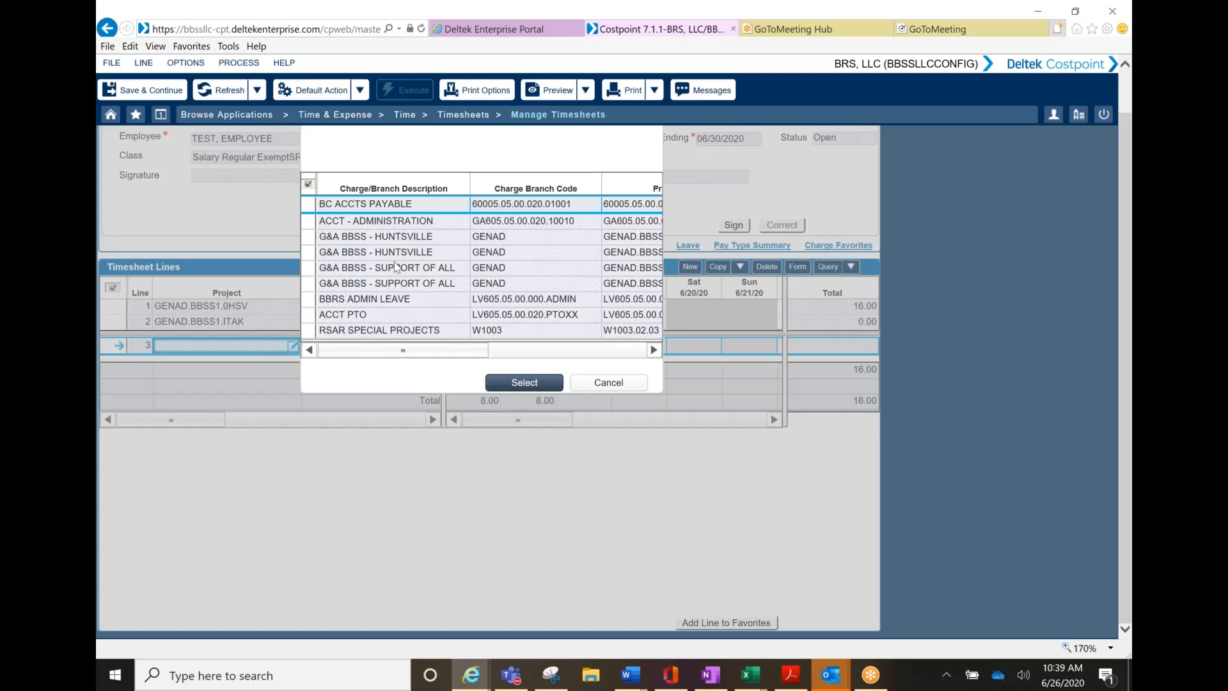
pyautogui.scroll(2, 396, 267)
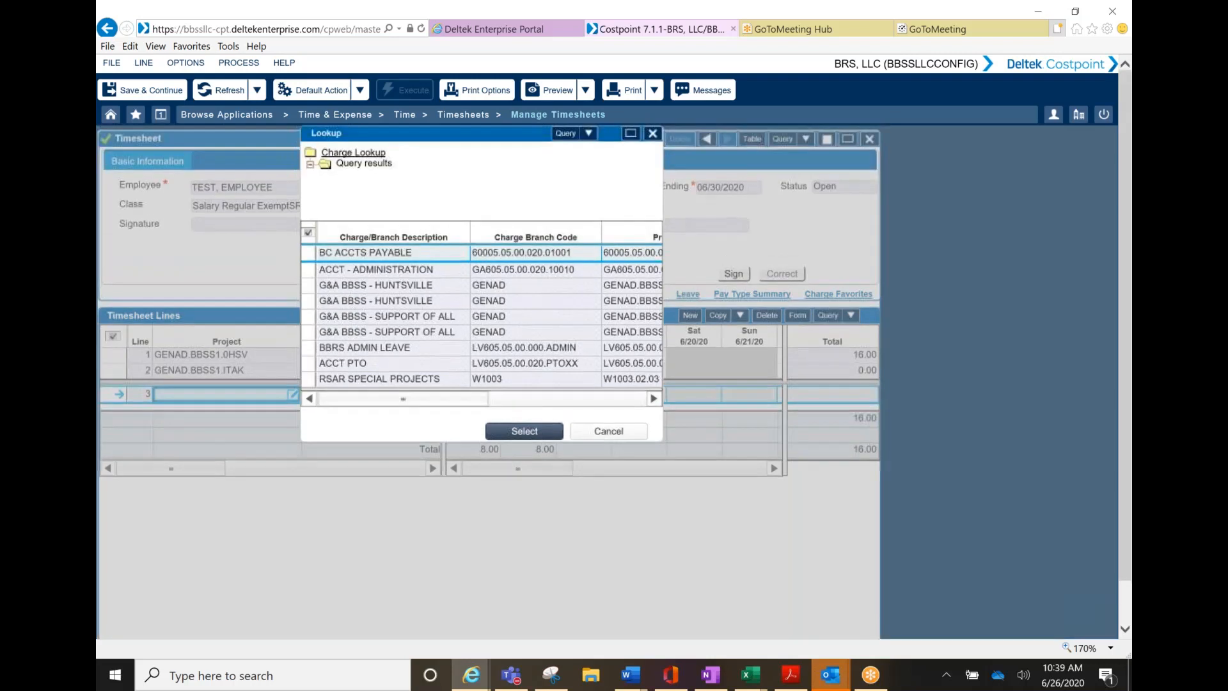
# Try the ACCT PTO charge on line 3, dismiss the invalid-account error and clear it
pyautogui.click(309, 368)
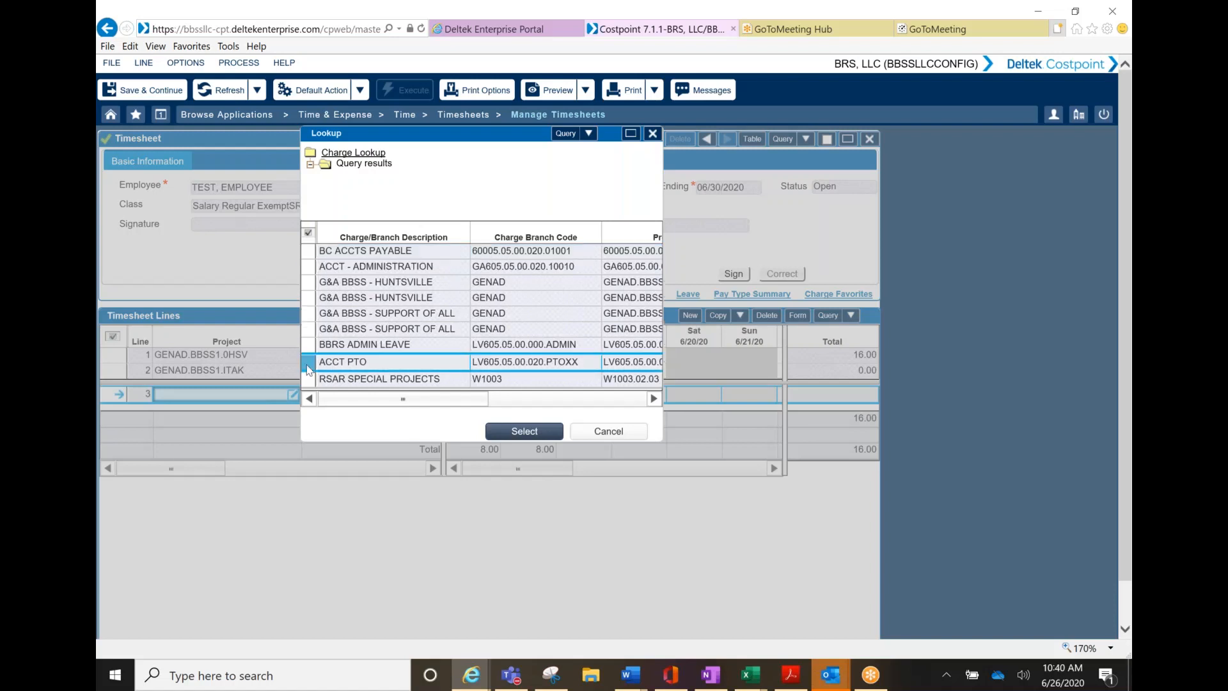
pyautogui.click(523, 432)
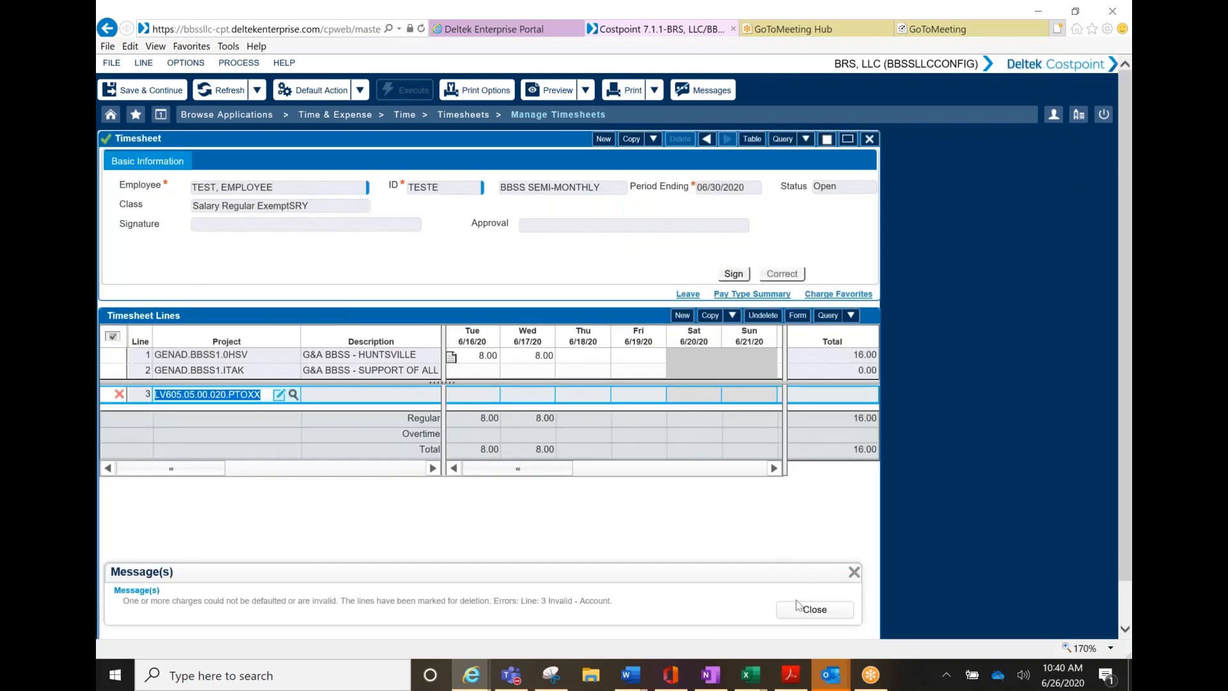
pyautogui.click(854, 572)
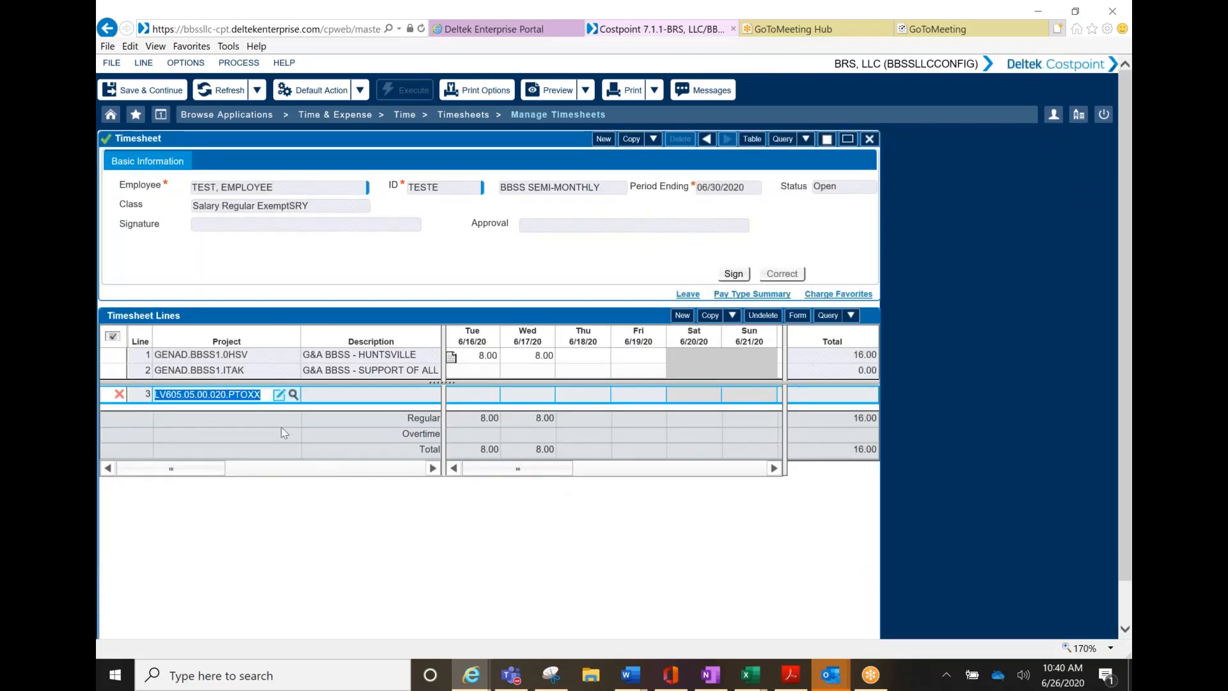
pyautogui.press('BackSpace')
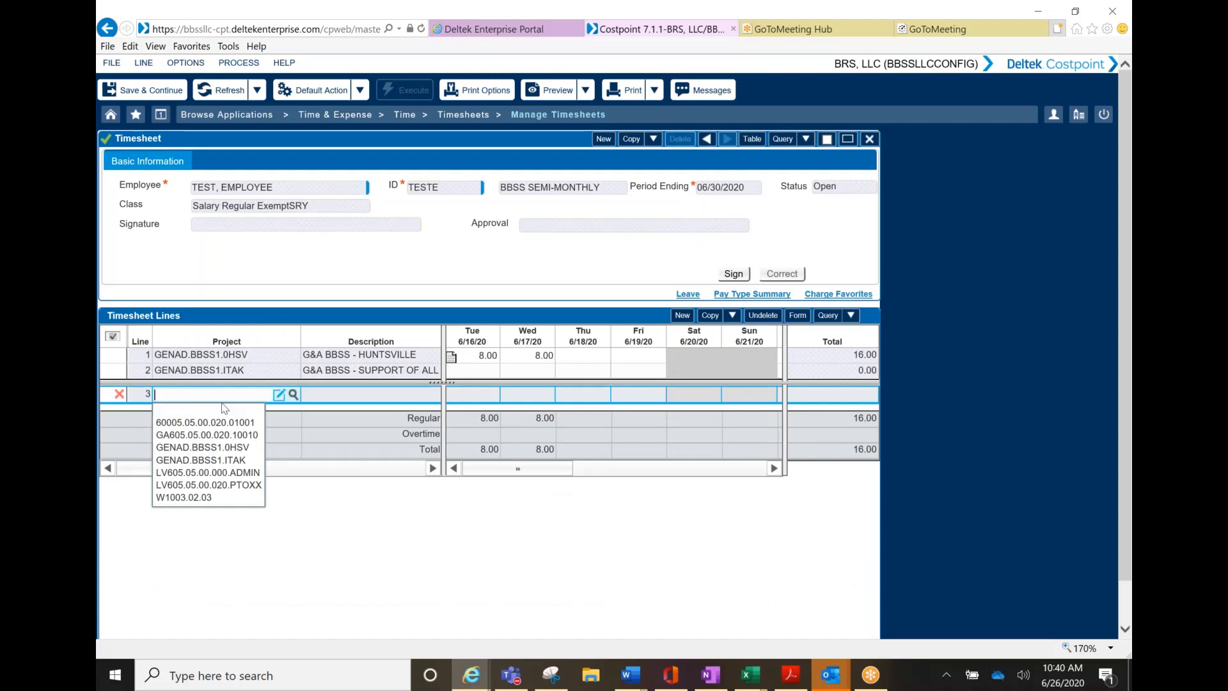
# Set line 3's project to W1003.02.03 (RSAR SPECIAL PROJECTS) and undelete the line
pyautogui.click(212, 498)
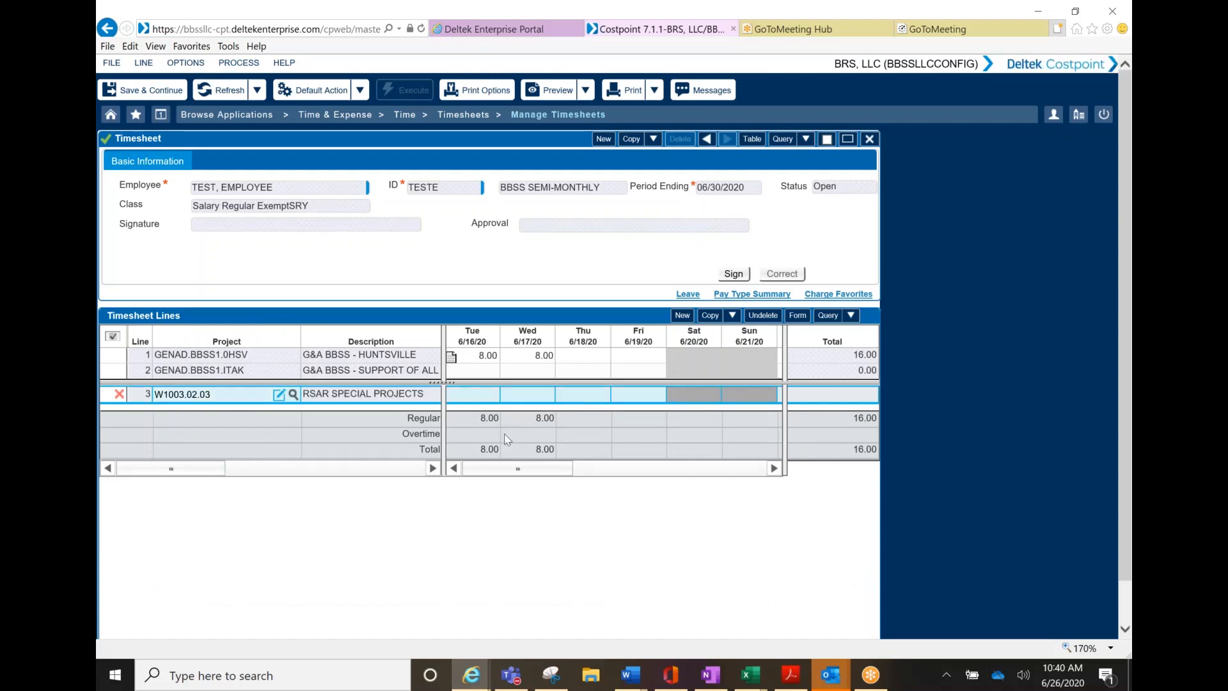
pyautogui.press('Tab')
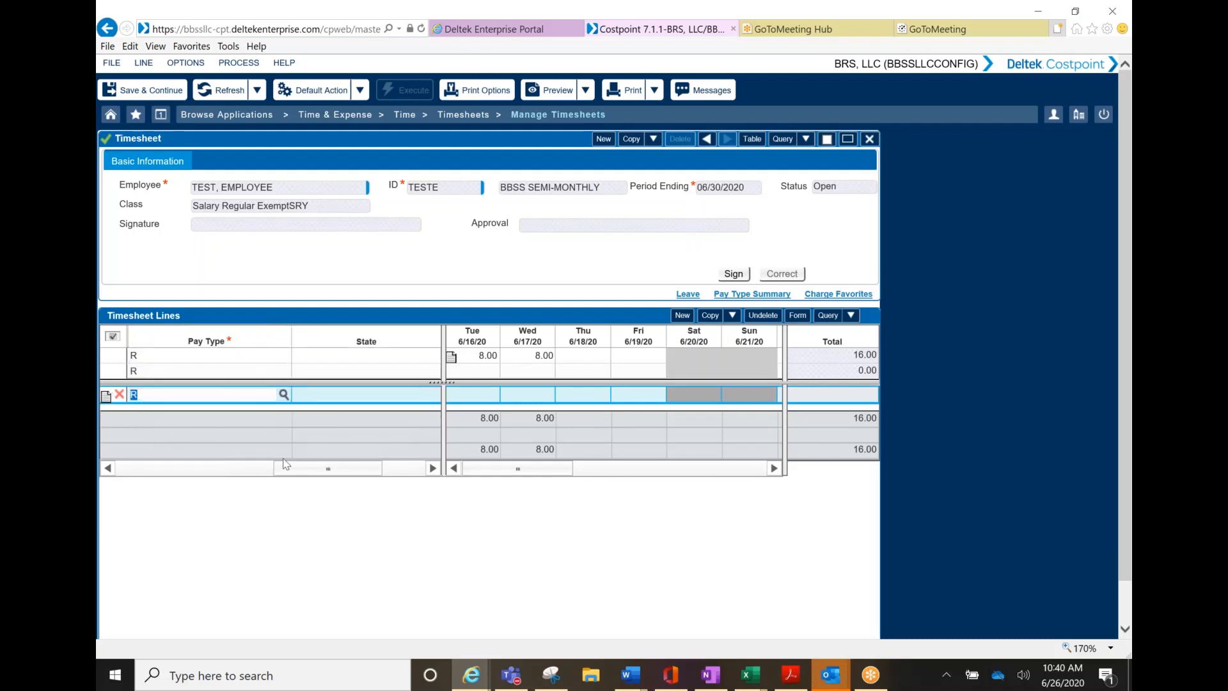
pyautogui.moveTo(318, 472); pyautogui.dragTo(135, 477)
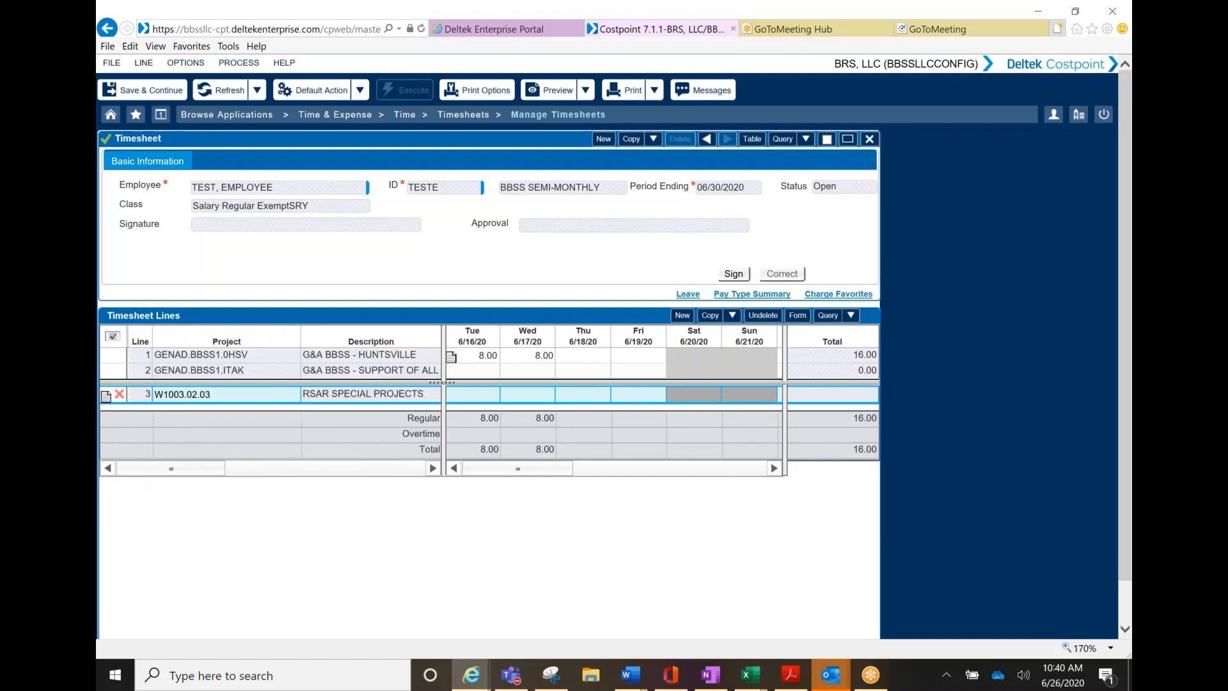
pyautogui.click(107, 394)
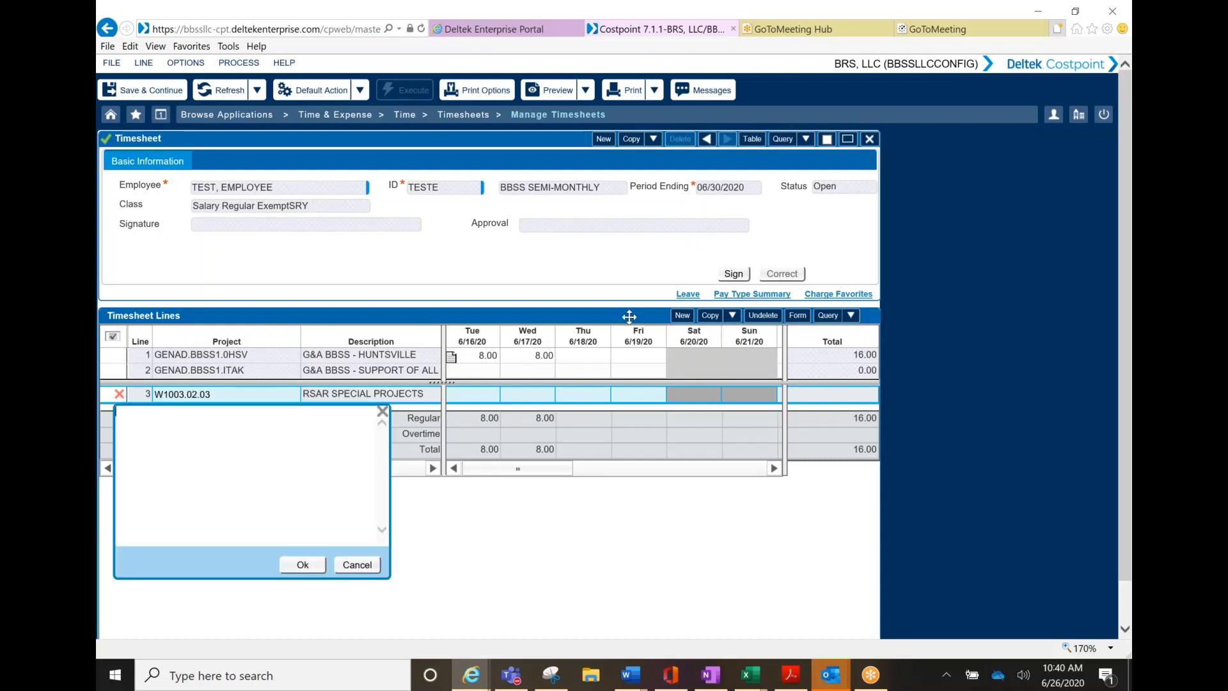
pyautogui.click(359, 565)
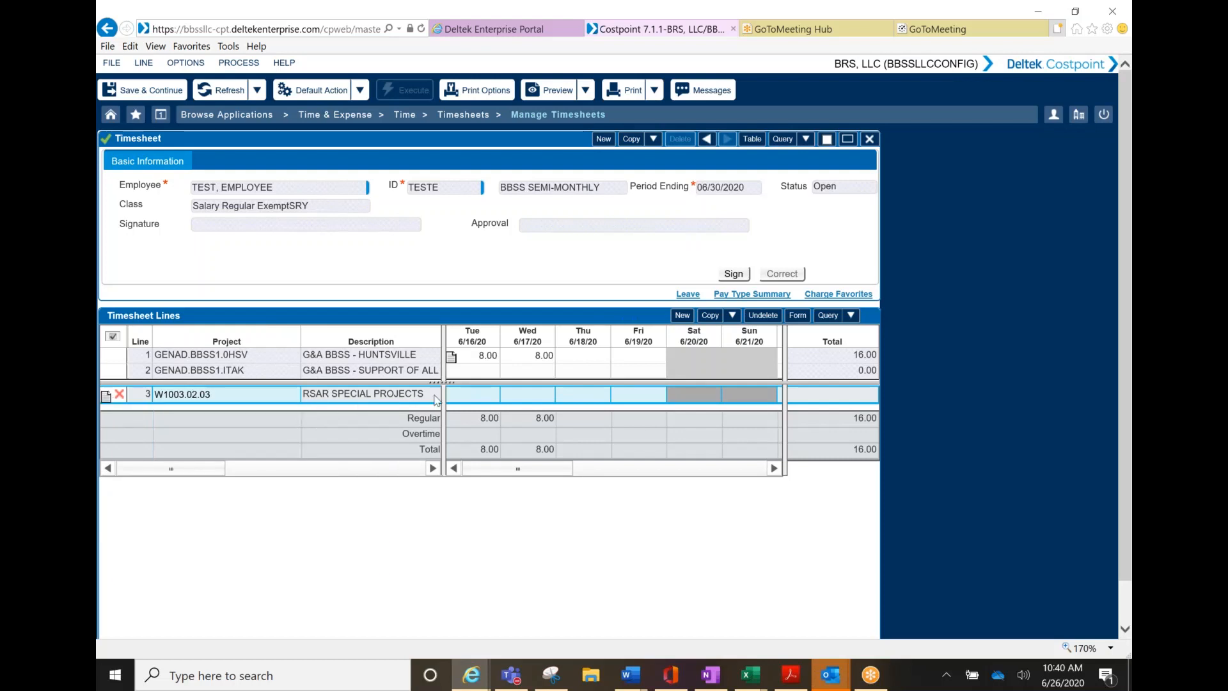
pyautogui.moveTo(521, 360)
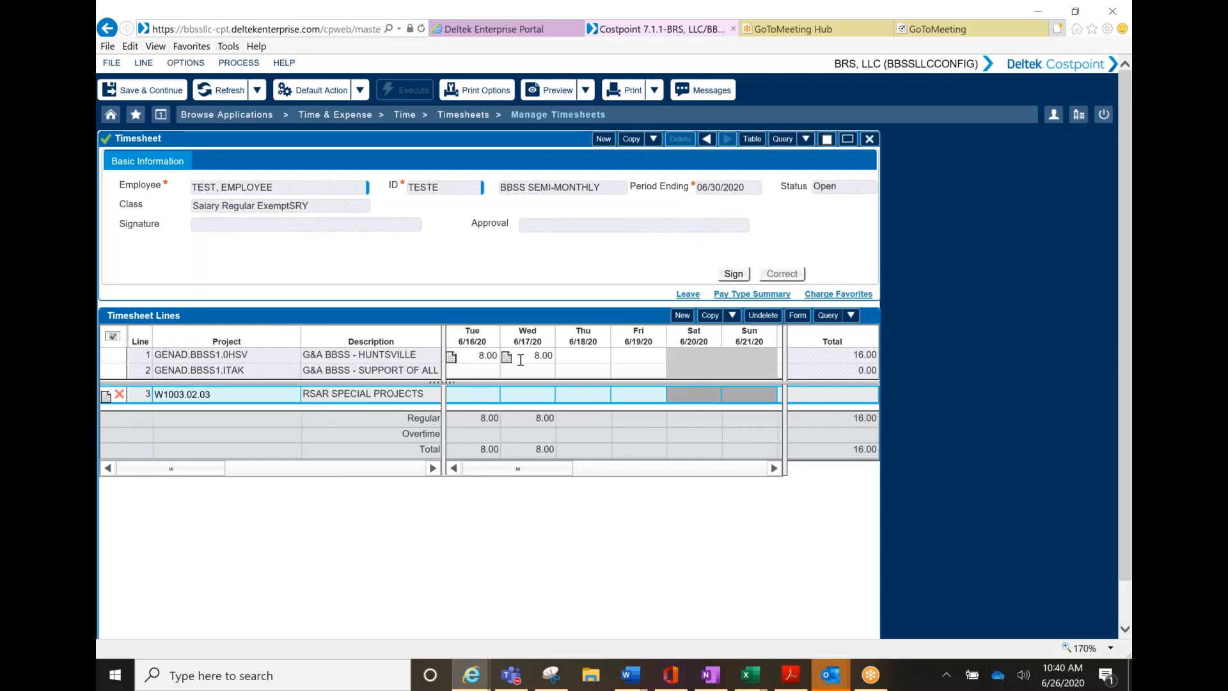
pyautogui.click(767, 317)
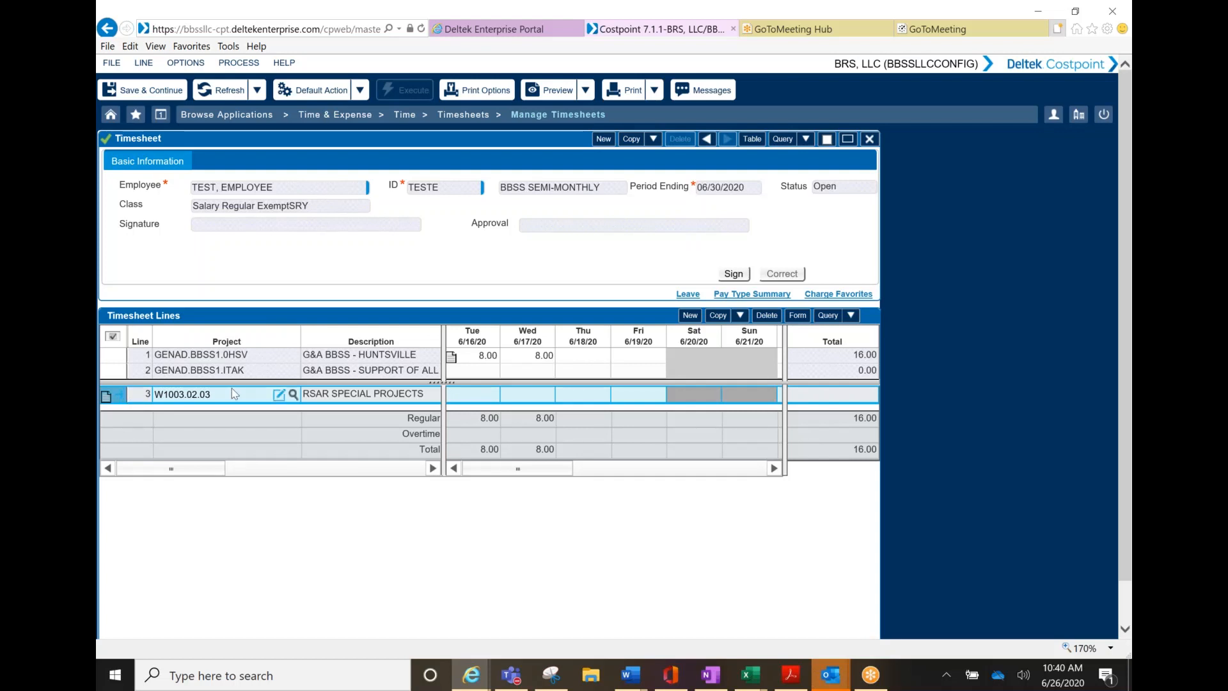
# Add RSAR SPECIAL PROJECTS to charge favorites to load as favorite, then save the timesheet
pyautogui.scroll(-1, 275, 512)
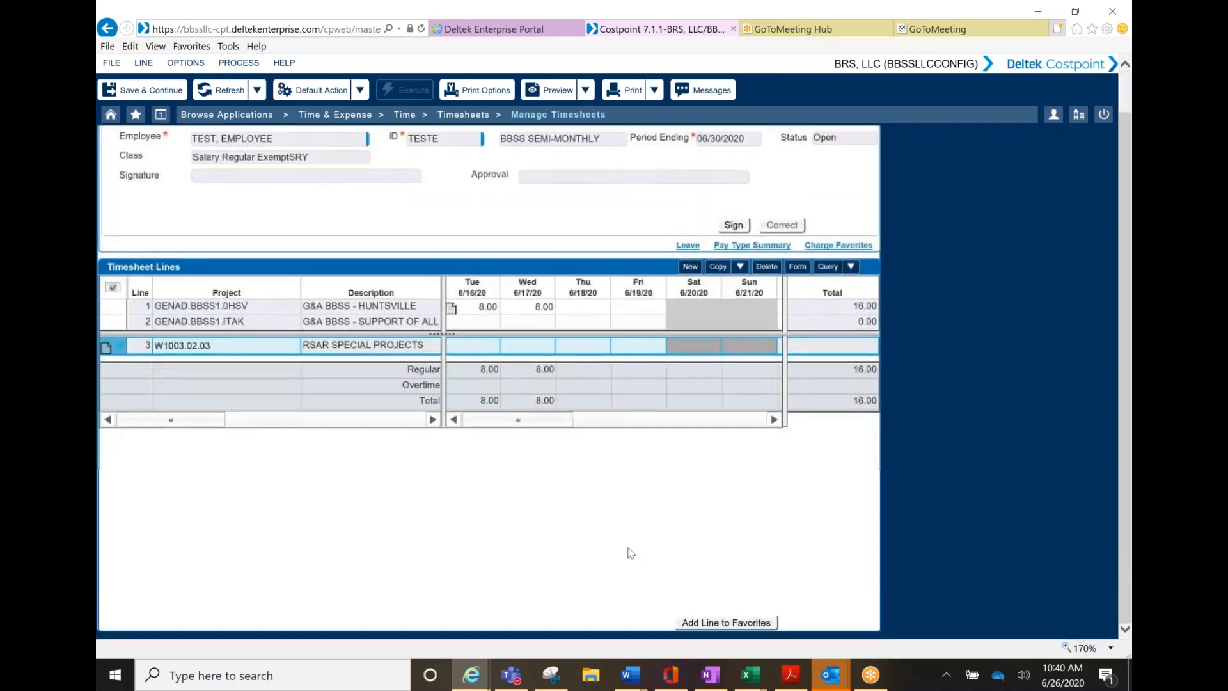
pyautogui.click(716, 623)
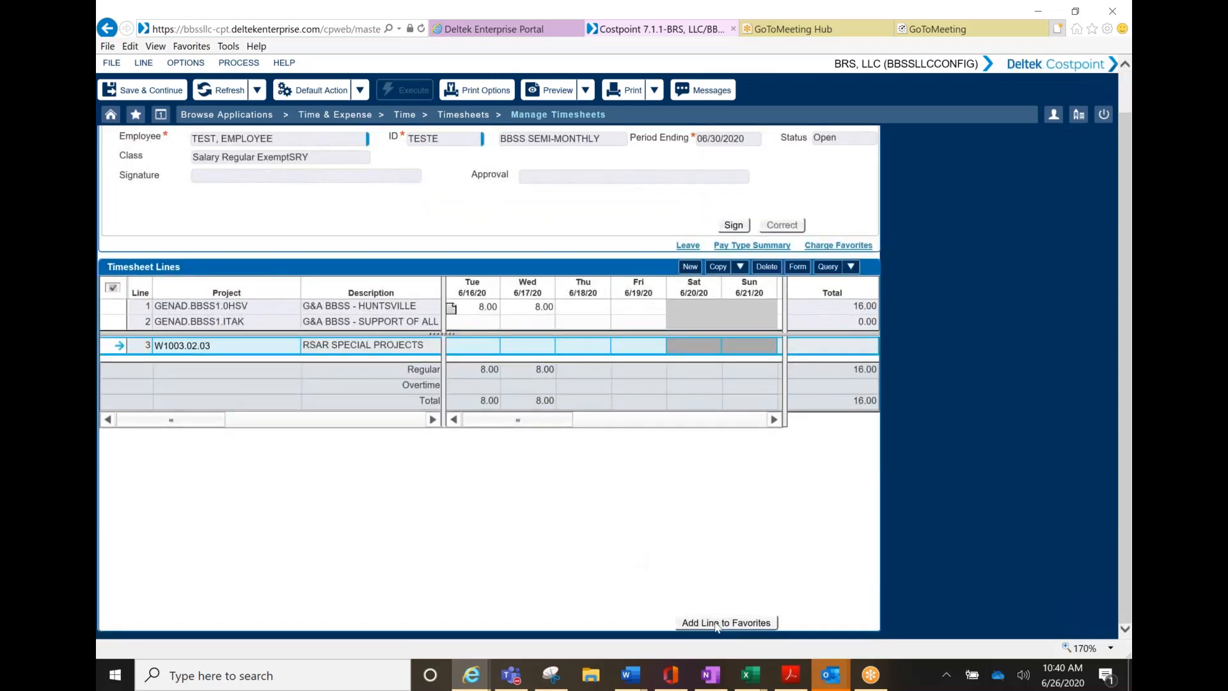
pyautogui.click(840, 246)
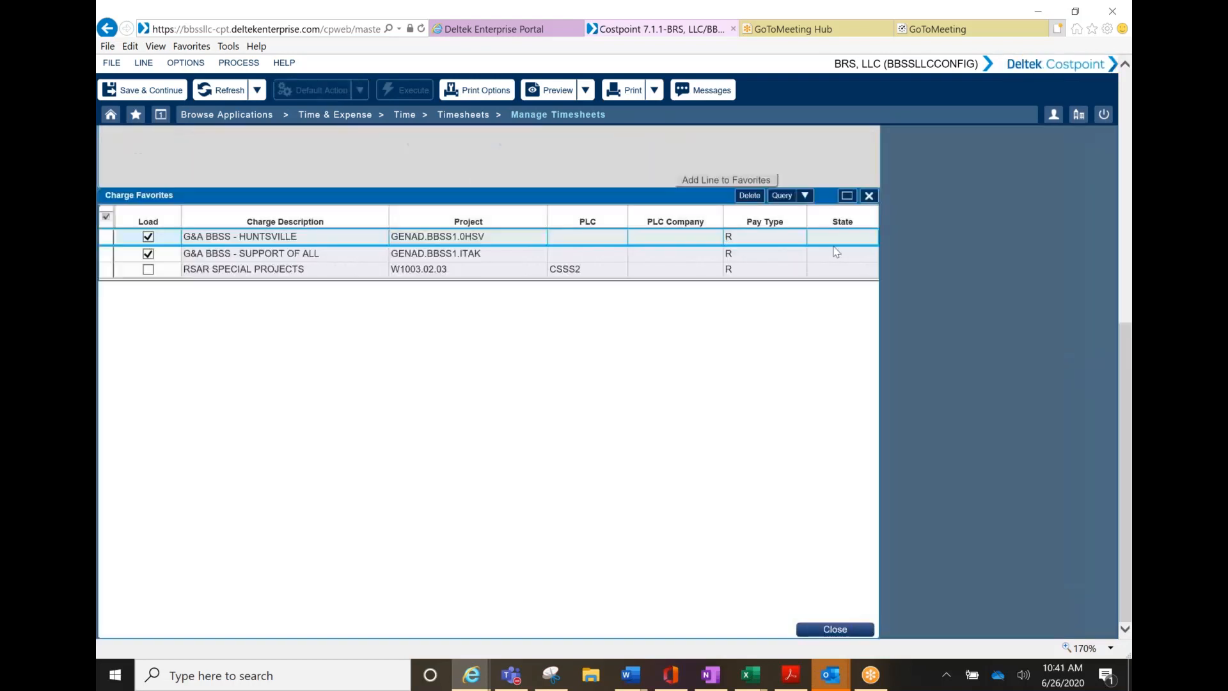
pyautogui.click(149, 269)
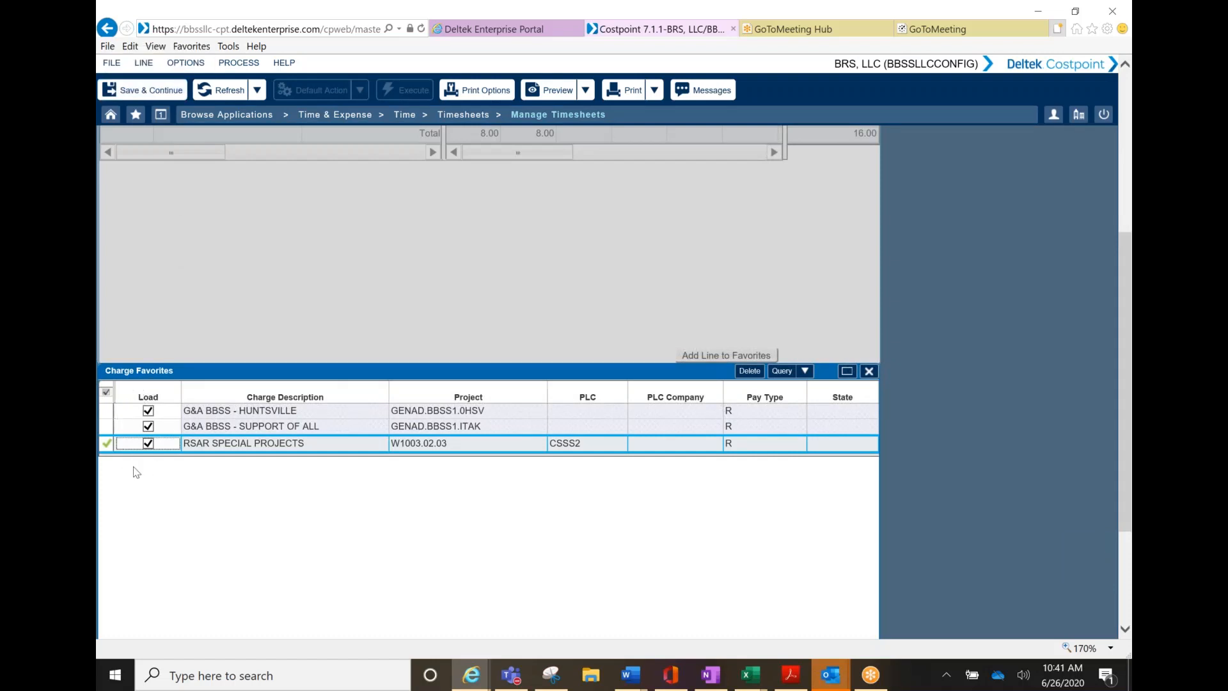
pyautogui.click(144, 90)
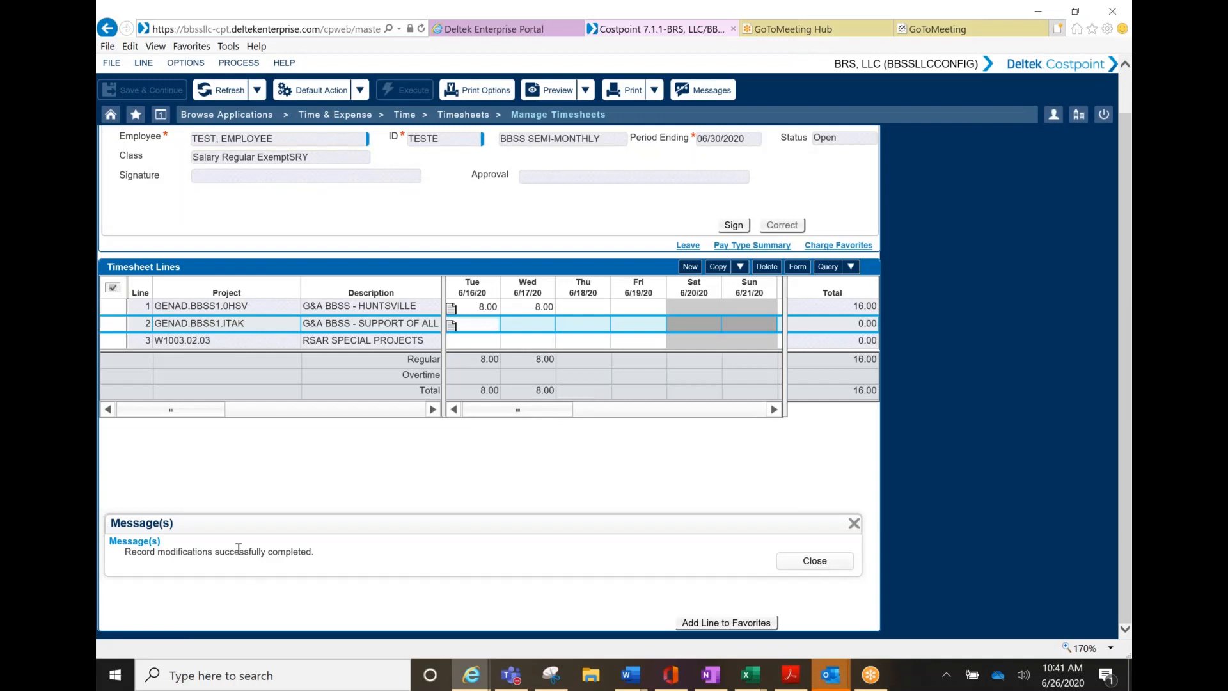
pyautogui.click(815, 561)
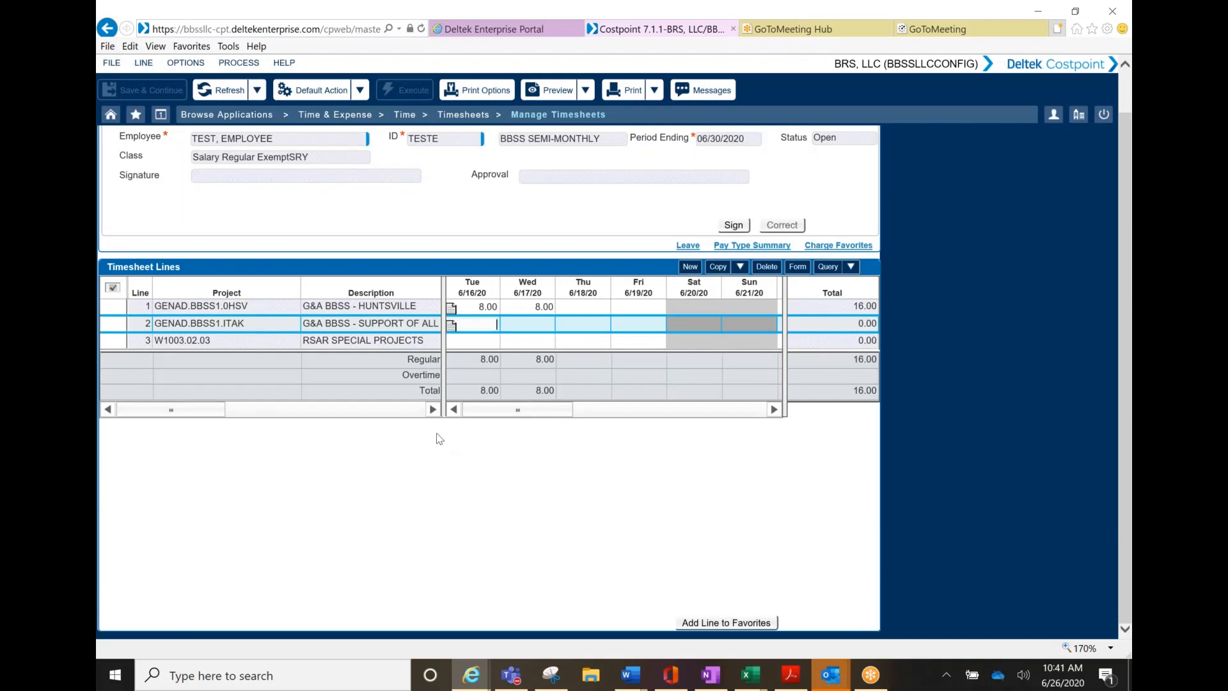
# Enter 8 hours on line 2 for Thu 6/18 and Fri 6/19
pyautogui.click(587, 324)
pyautogui.write('8')
pyautogui.press('Tab')
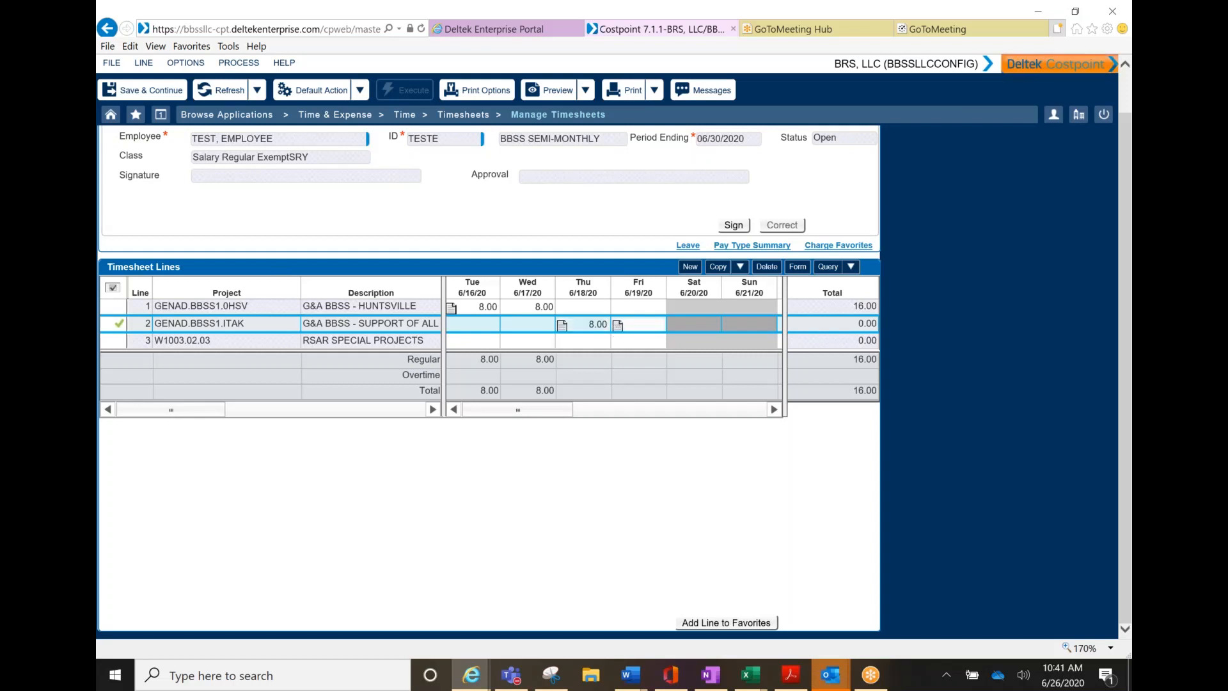
pyautogui.write('8')
pyautogui.press('Tab')
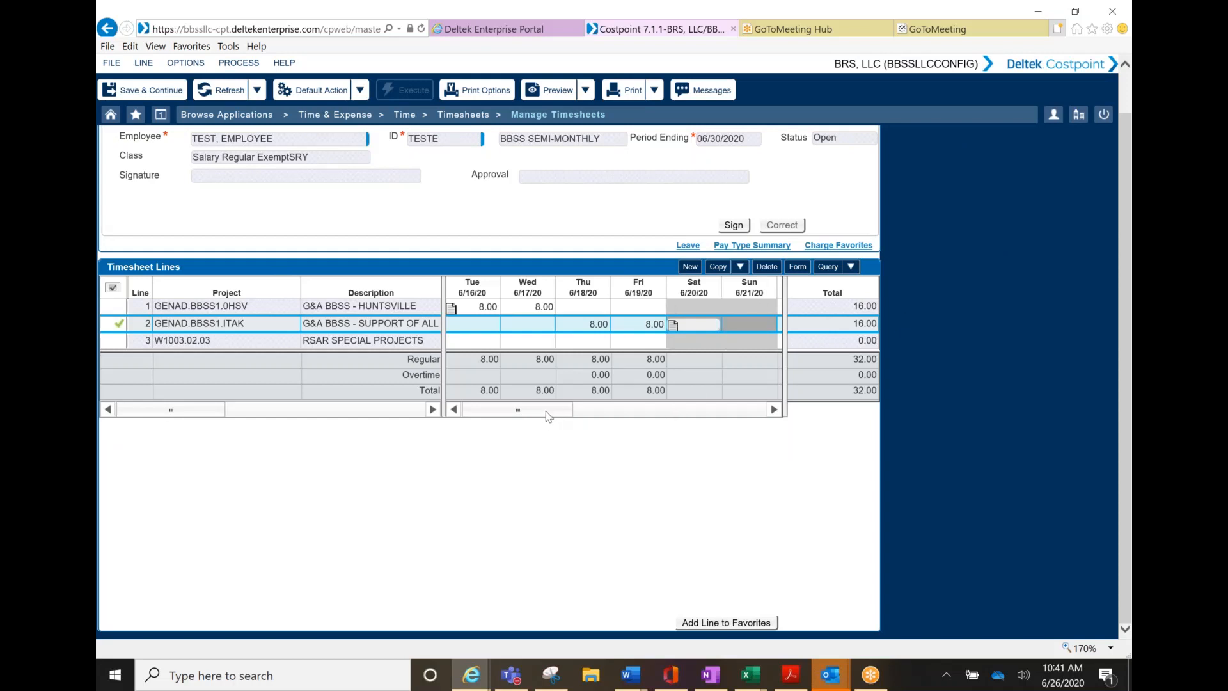
pyautogui.moveTo(553, 413); pyautogui.dragTo(608, 407)
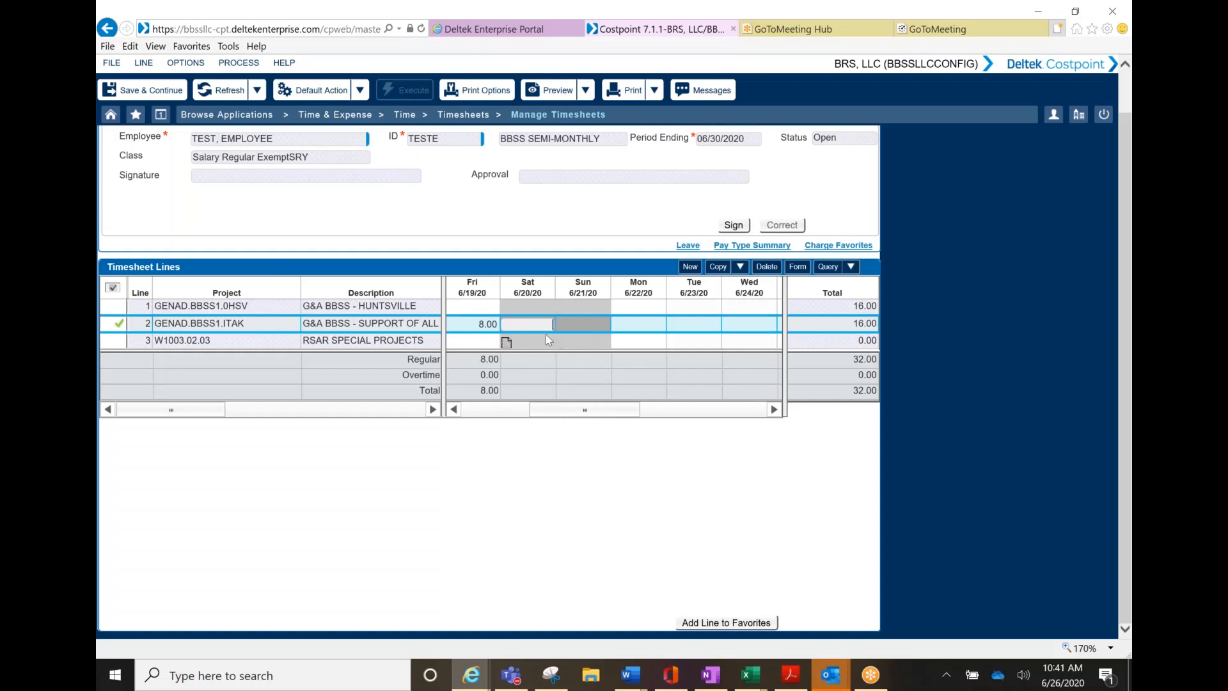
# Enter 10 hours on line 2 for each day 6/22–6/25 and 8 hours on Fri 6/26
pyautogui.click(644, 324)
pyautogui.write('10')
pyautogui.press('Tab')
pyautogui.write('10.00')
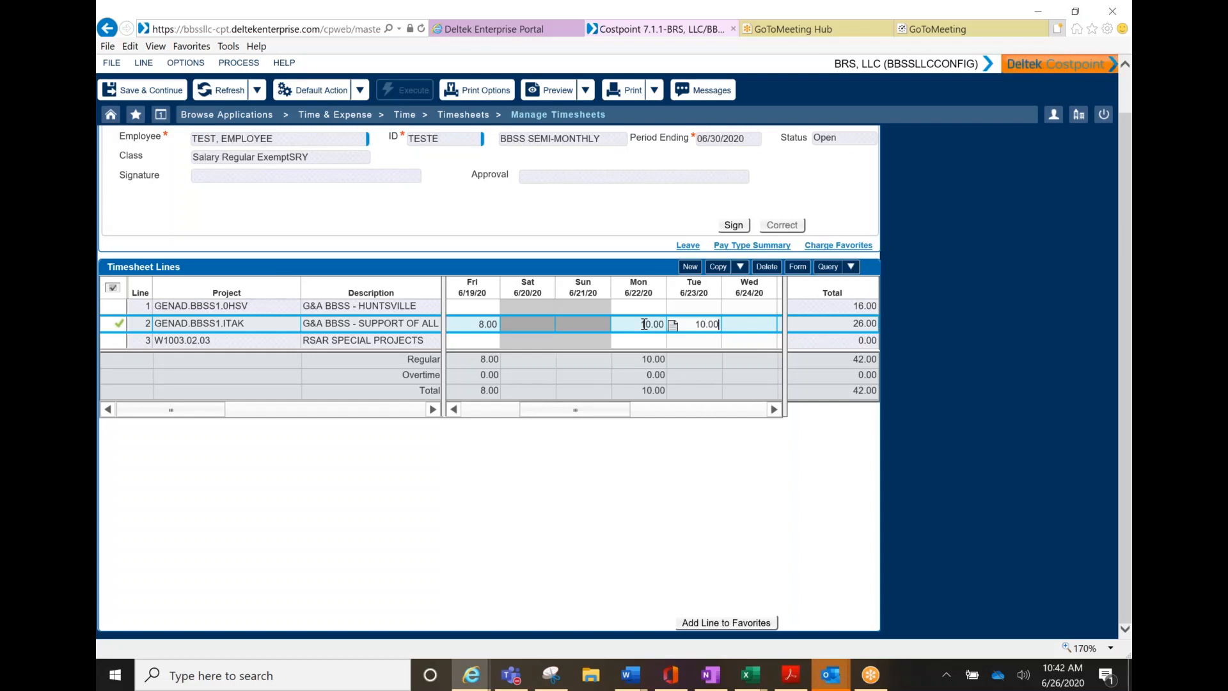
pyautogui.press('Tab')
pyautogui.write('10')
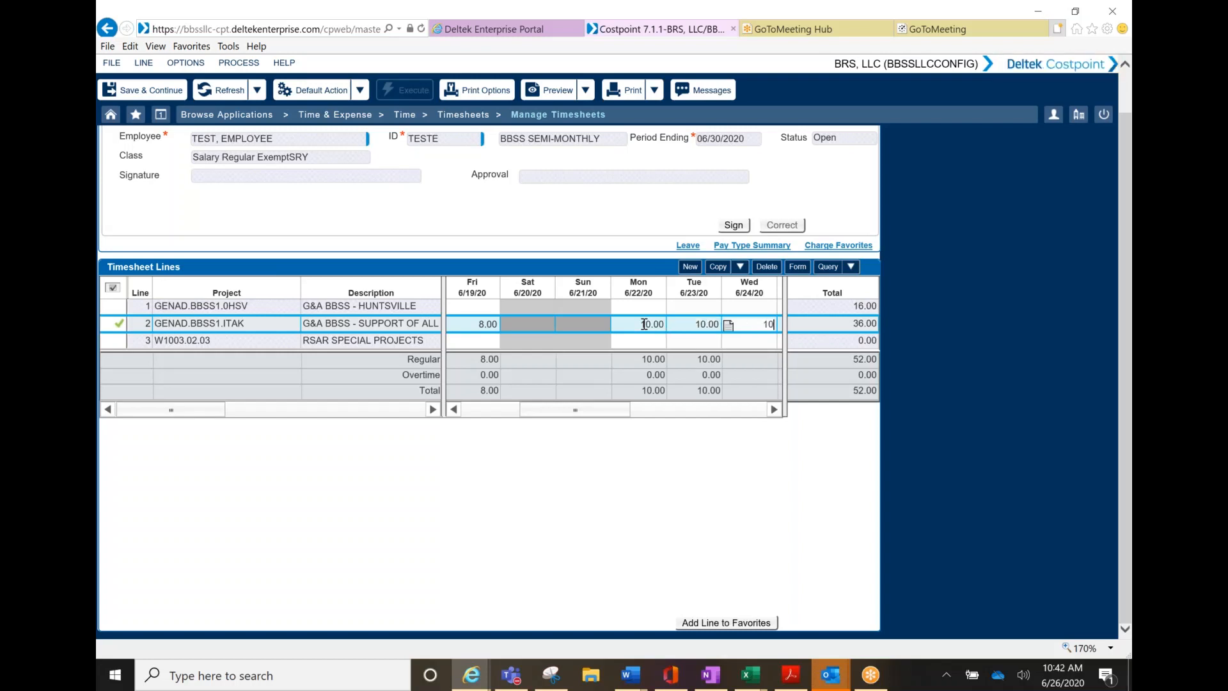
pyautogui.press('Tab')
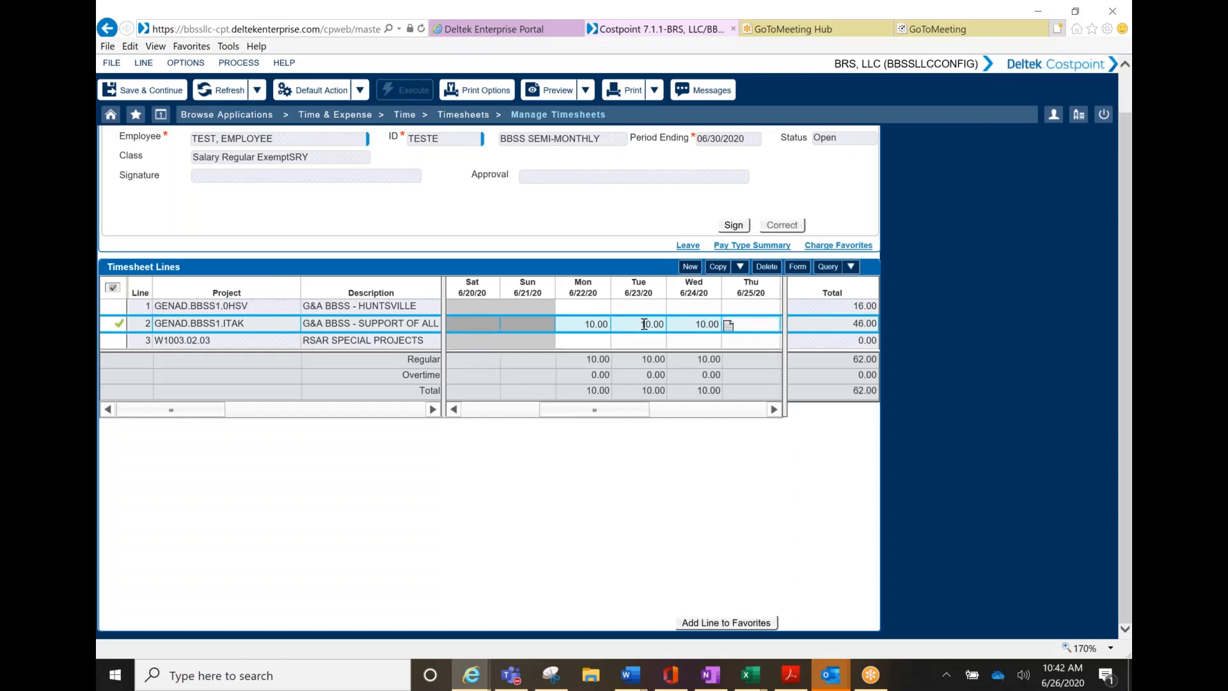
pyautogui.write('10.00')
pyautogui.press('Tab')
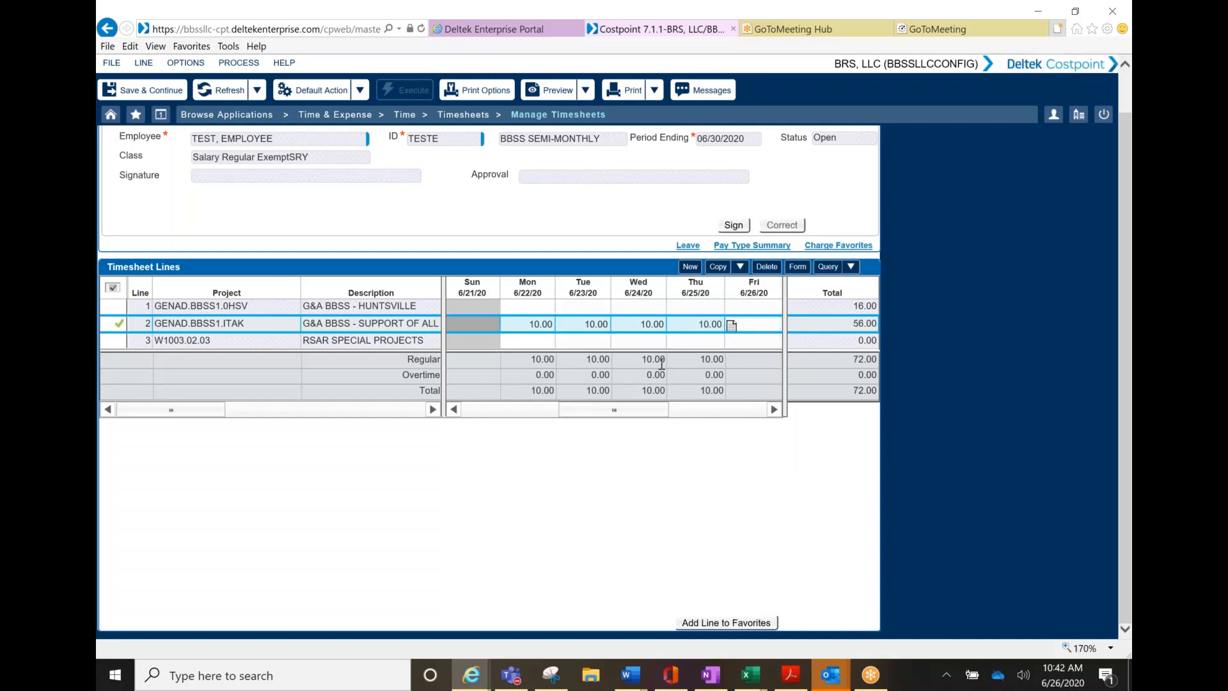
pyautogui.write('8')
pyautogui.moveTo(608, 415); pyautogui.dragTo(605, 415)
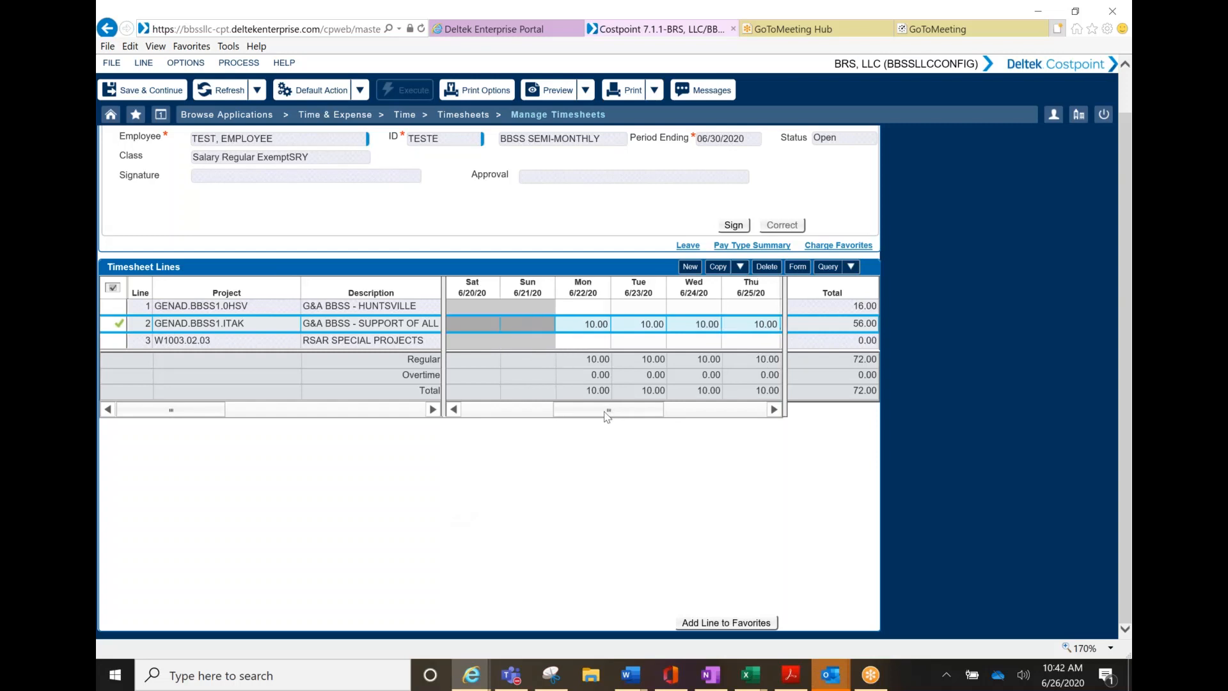
pyautogui.click(563, 325)
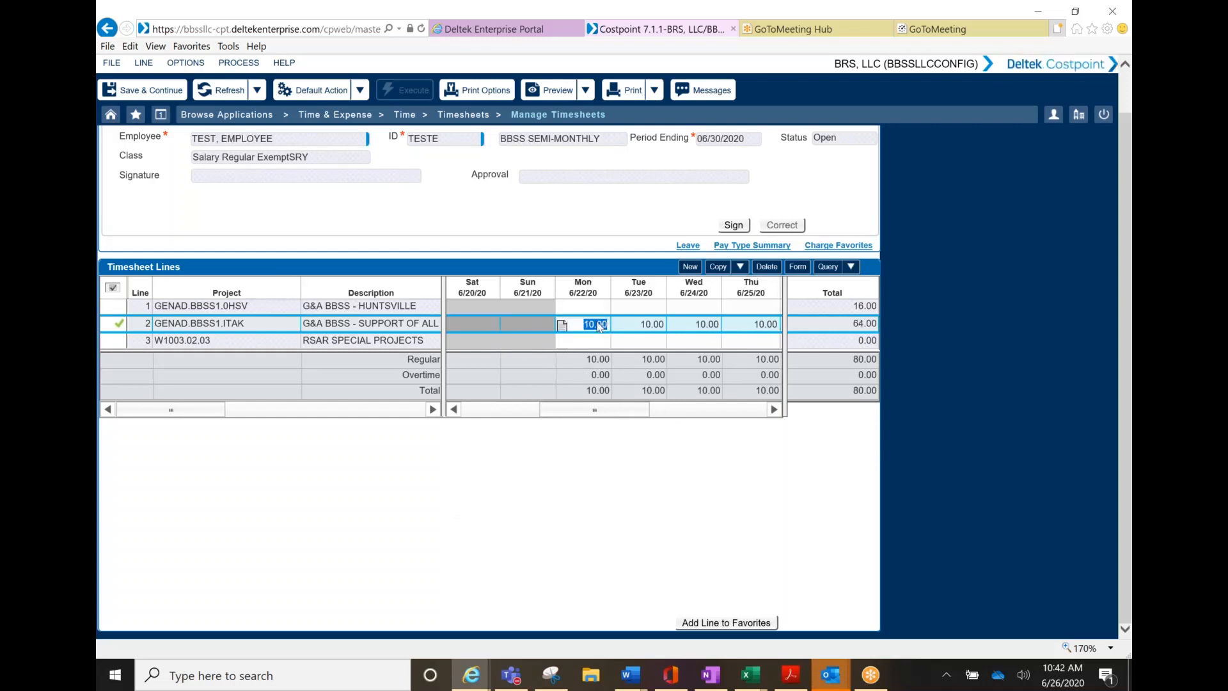
# Add the note 'testing' to line 2's 10-hour entry on Mon 6/22
pyautogui.click(562, 326)
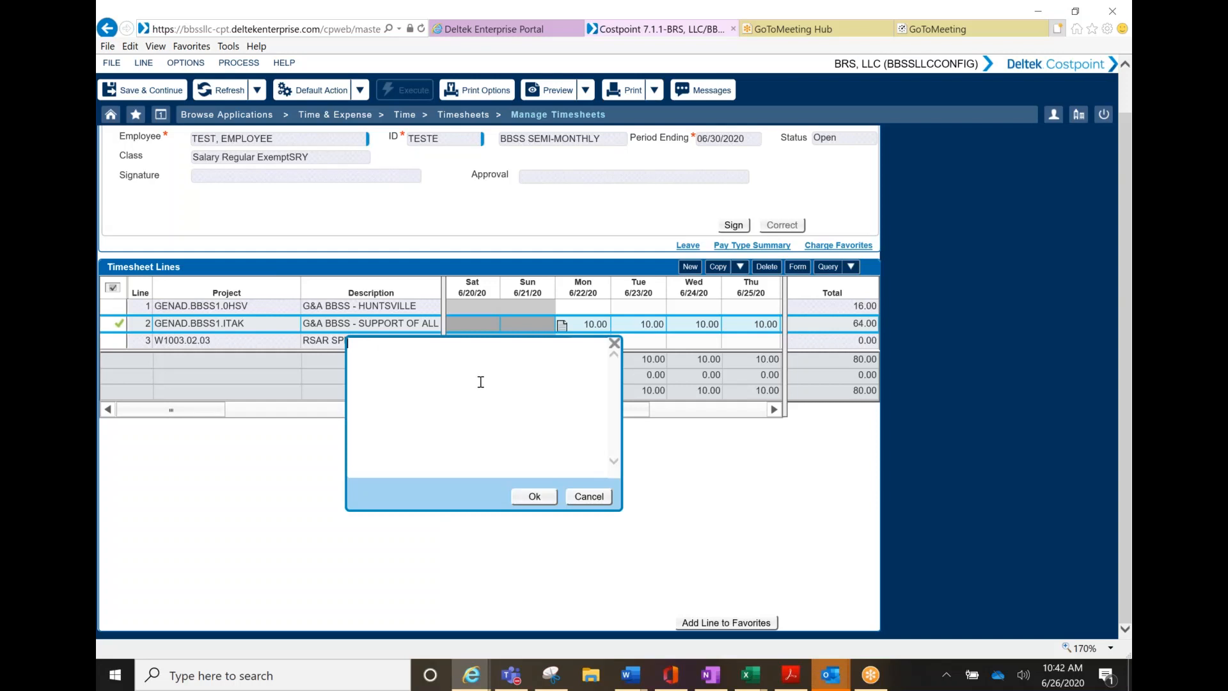
pyautogui.write('testing')
pyautogui.click(541, 501)
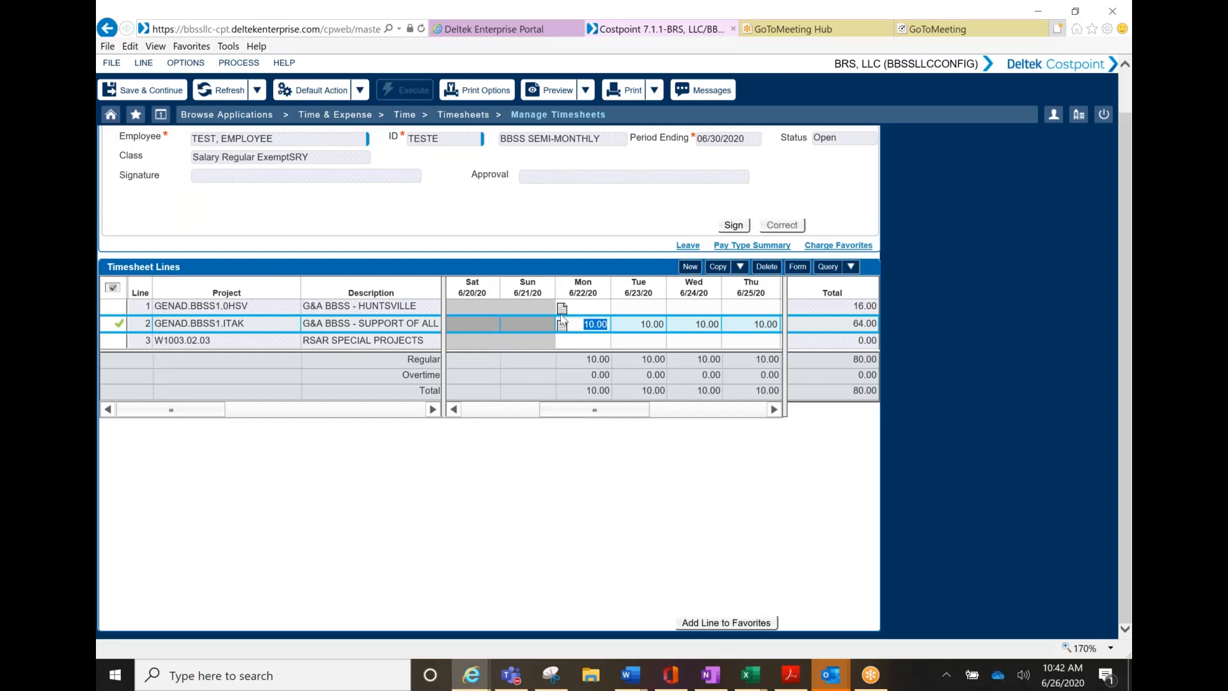
pyautogui.moveTo(563, 327)
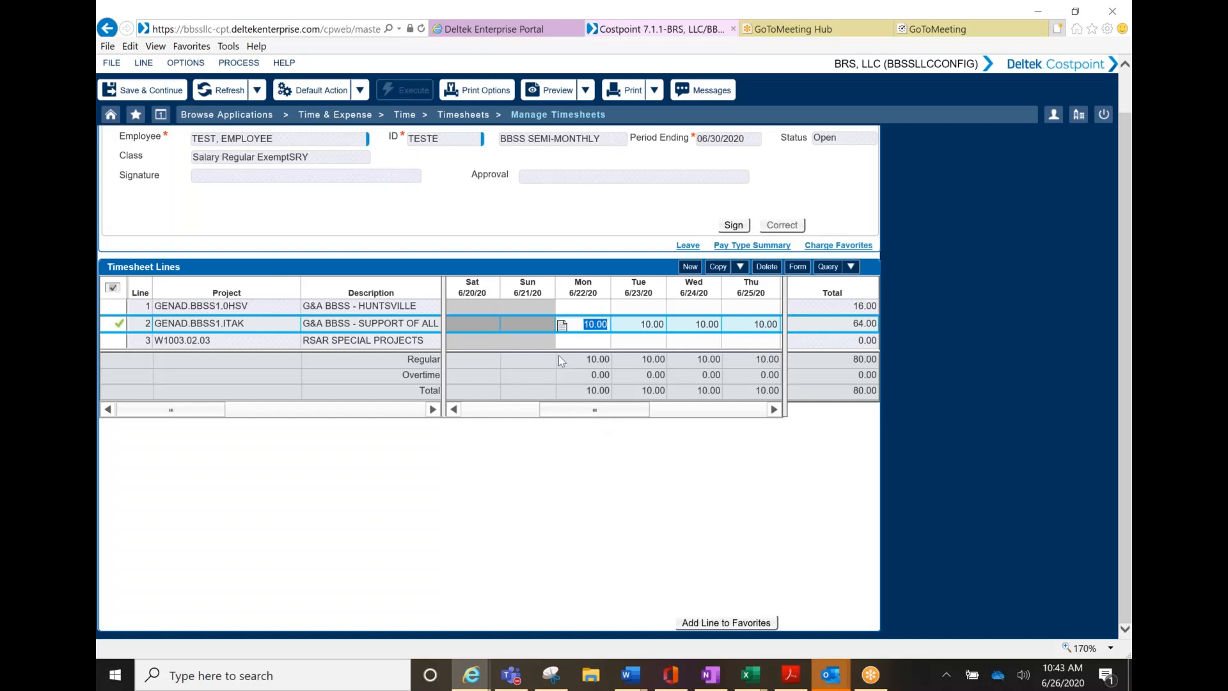
# Save & Continue the timesheet and review the day grid through 6/30, totalling 80.00 hours
pyautogui.click(150, 88)
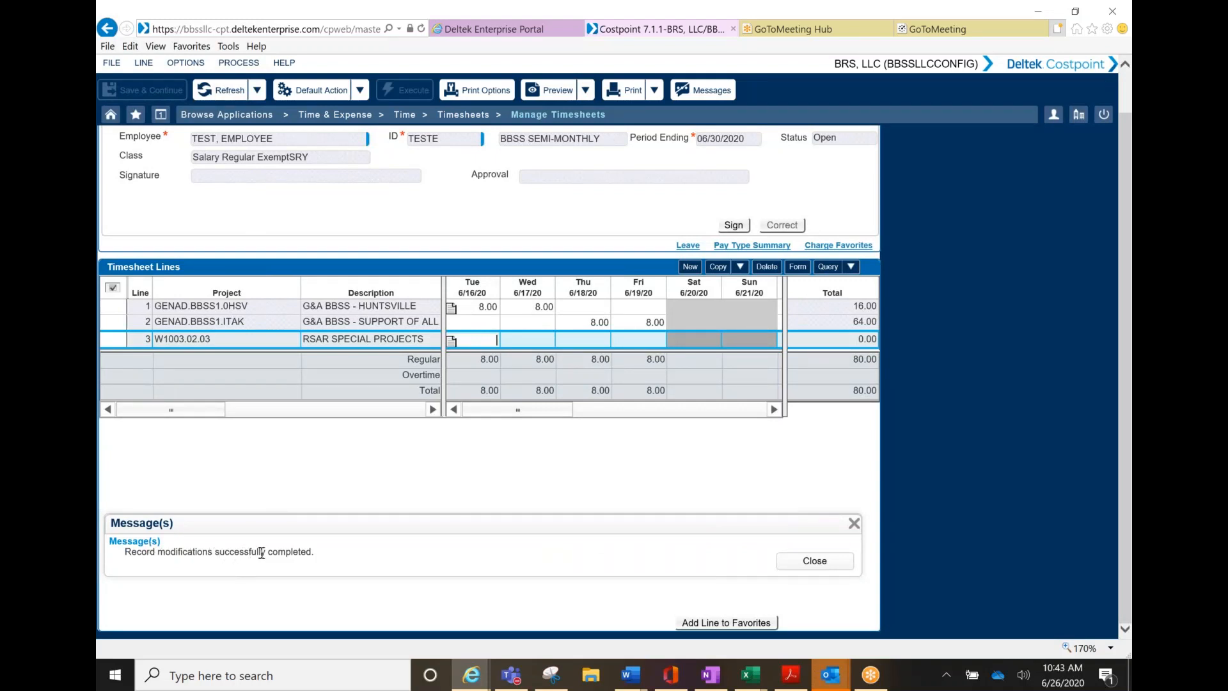
pyautogui.click(814, 562)
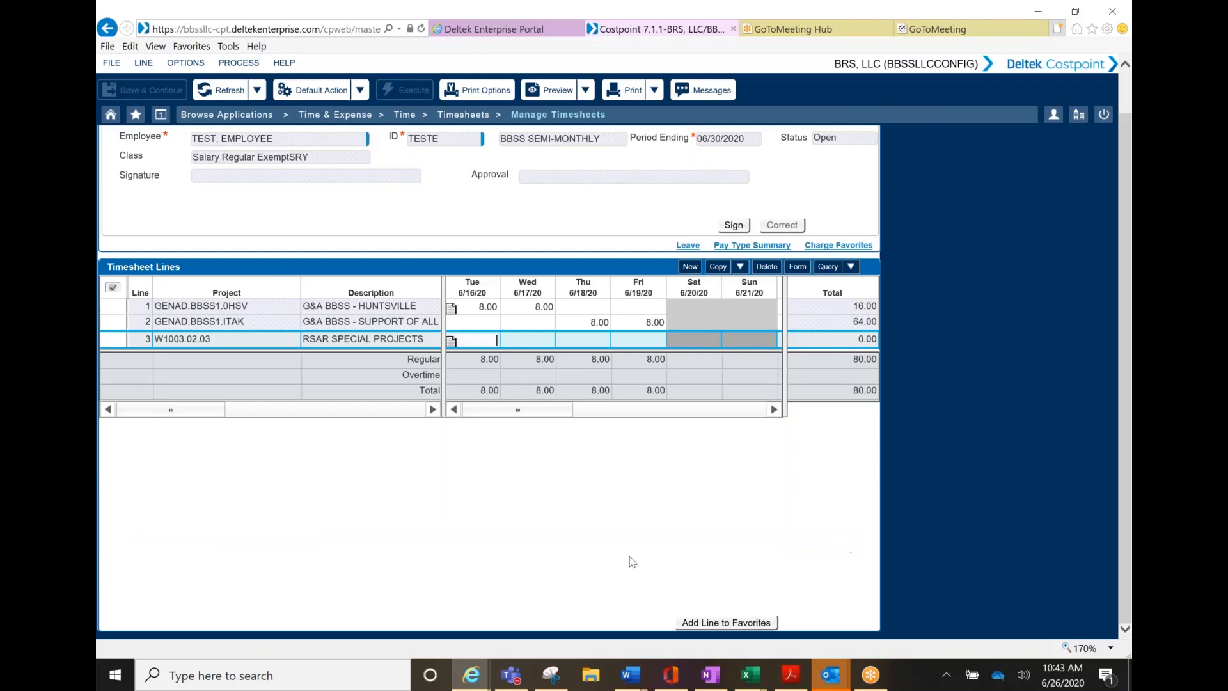
pyautogui.moveTo(532, 409); pyautogui.dragTo(740, 415)
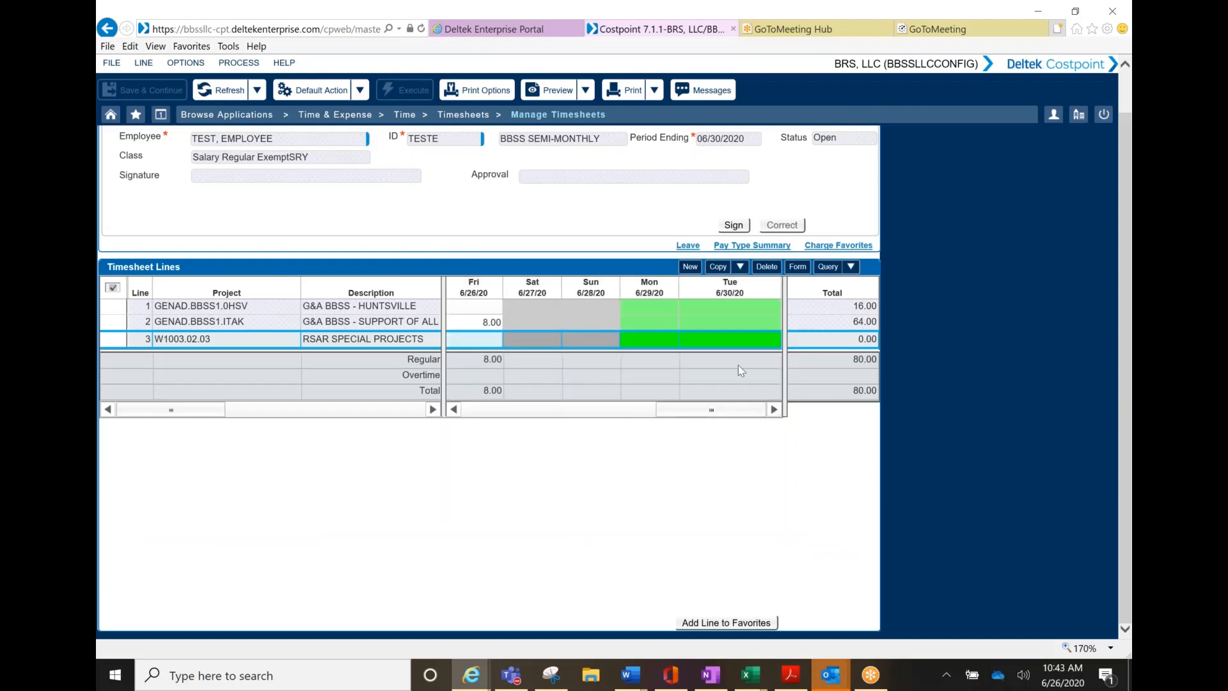
pyautogui.click(721, 337)
pyautogui.moveTo(503, 423); pyautogui.dragTo(475, 423)
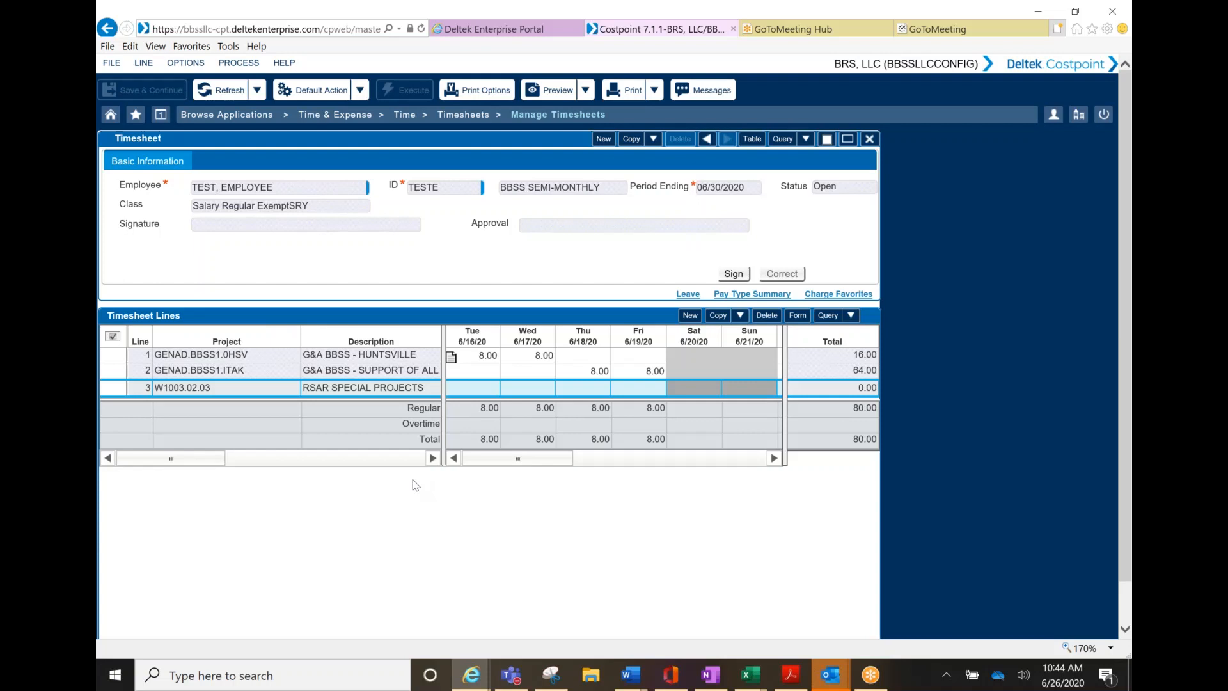
# Sign the timesheet, accepting the certification statement and hours warnings, so status reads Signed
pyautogui.click(733, 274)
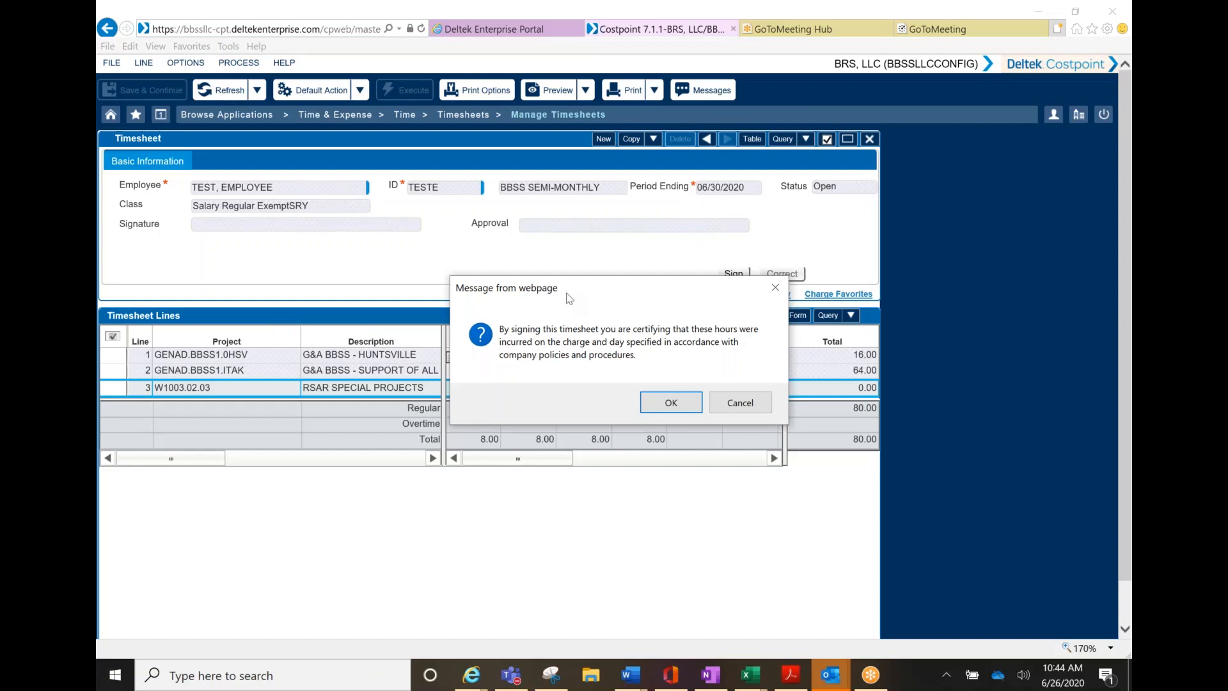
pyautogui.click(672, 403)
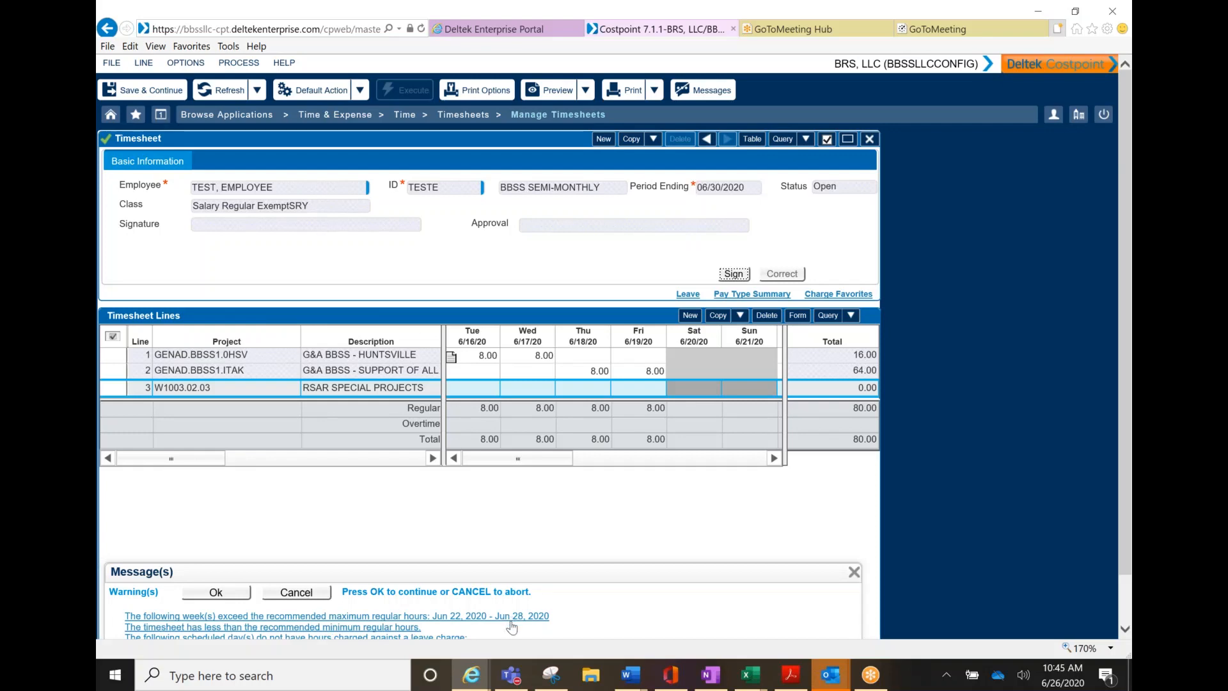
pyautogui.scroll(-2, 439, 589)
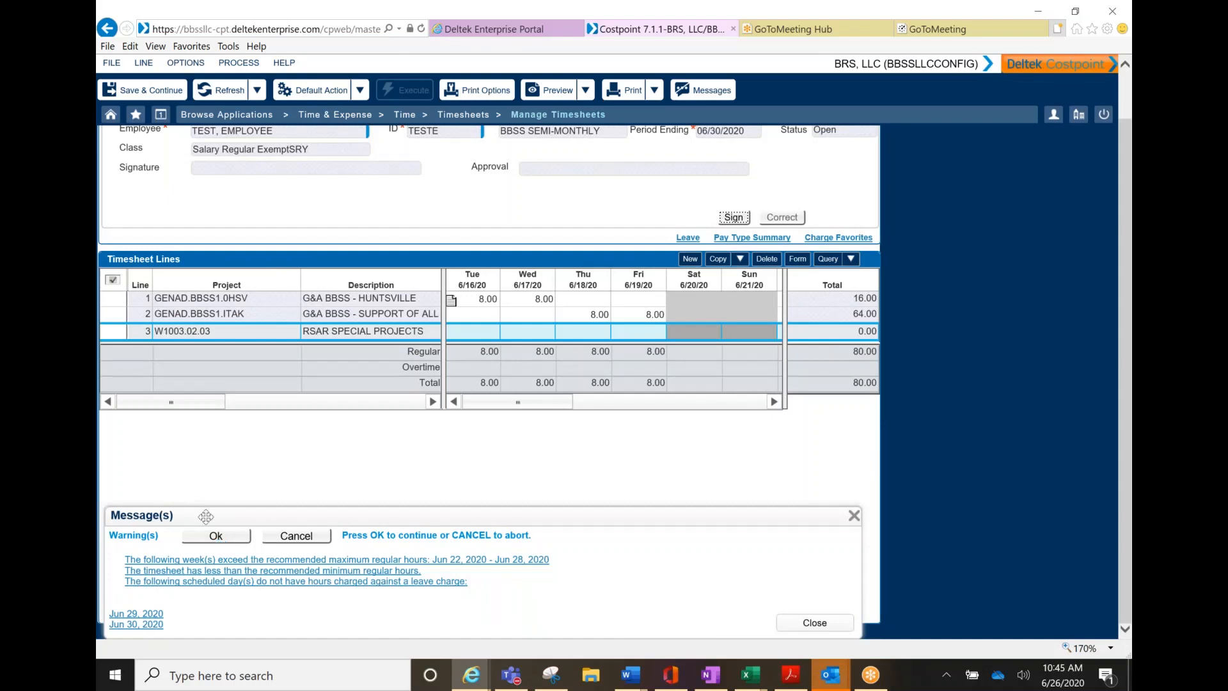
pyautogui.click(216, 536)
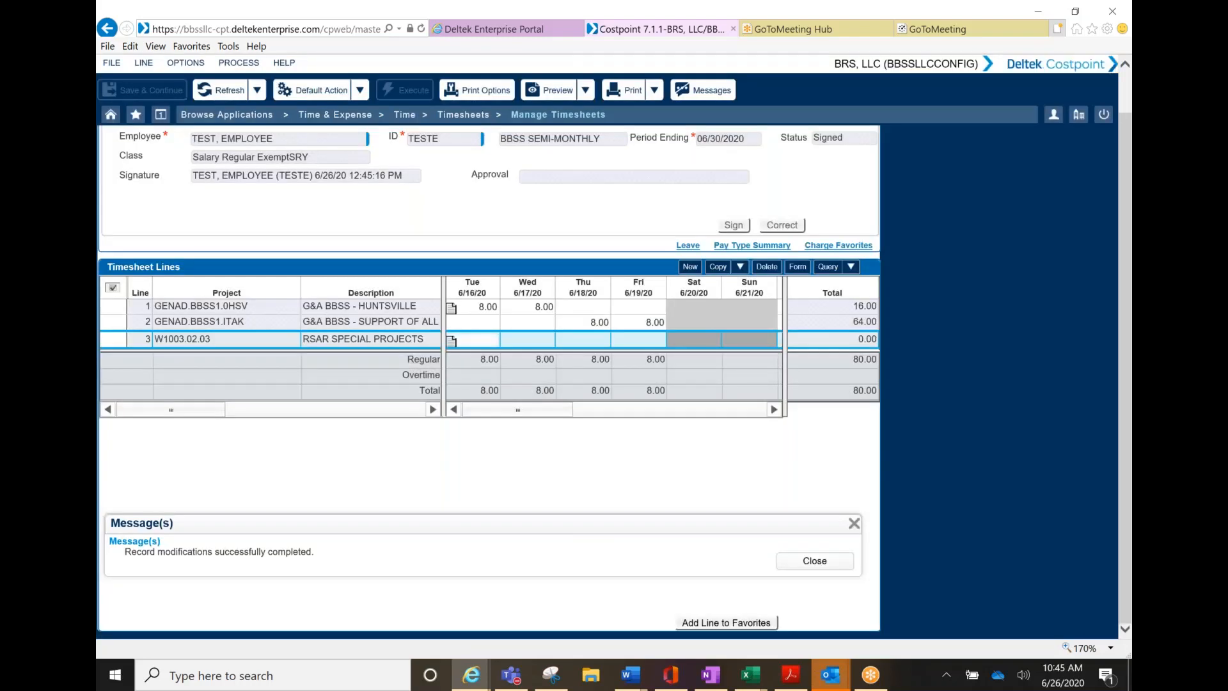
# Mute the computer's sound from the system volume controls
pyautogui.scroll(2, 318, 420)
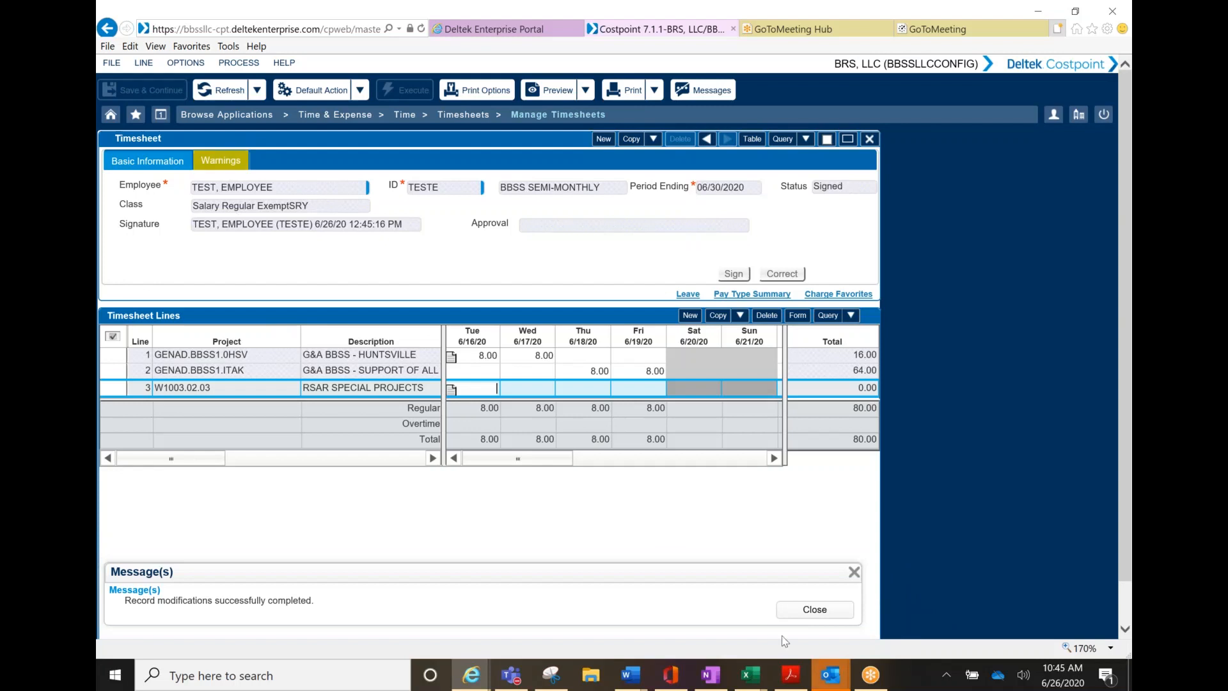
pyautogui.click(1024, 675)
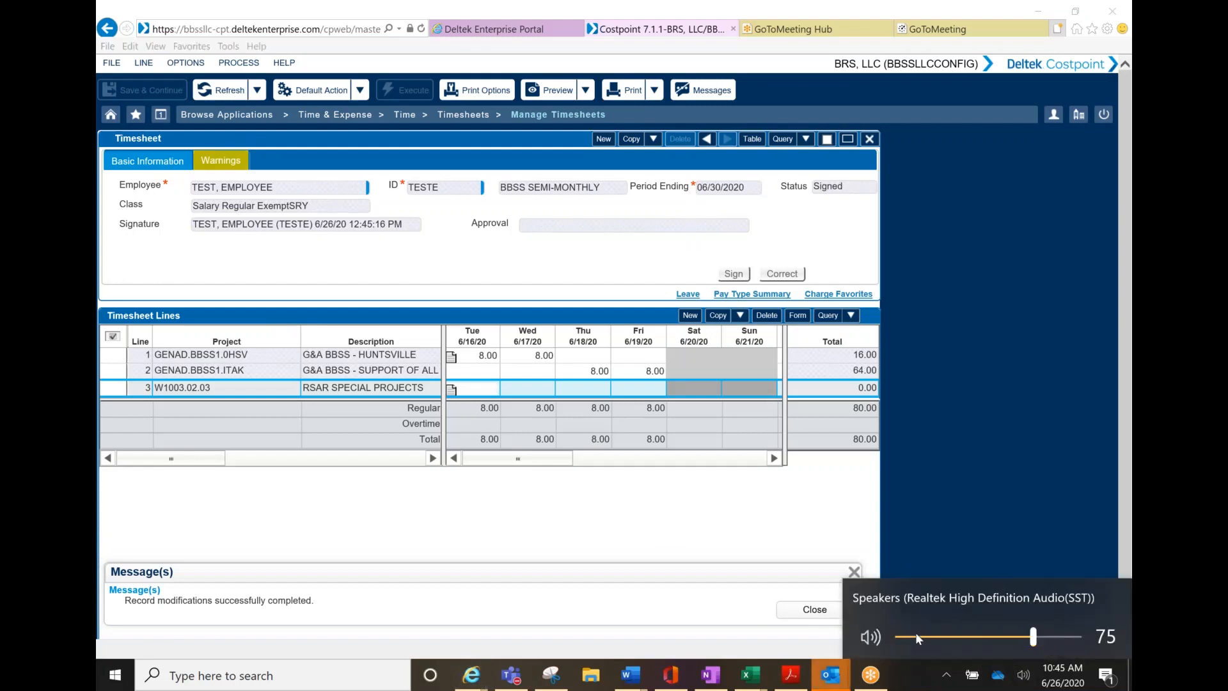
pyautogui.click(871, 636)
pyautogui.click(673, 558)
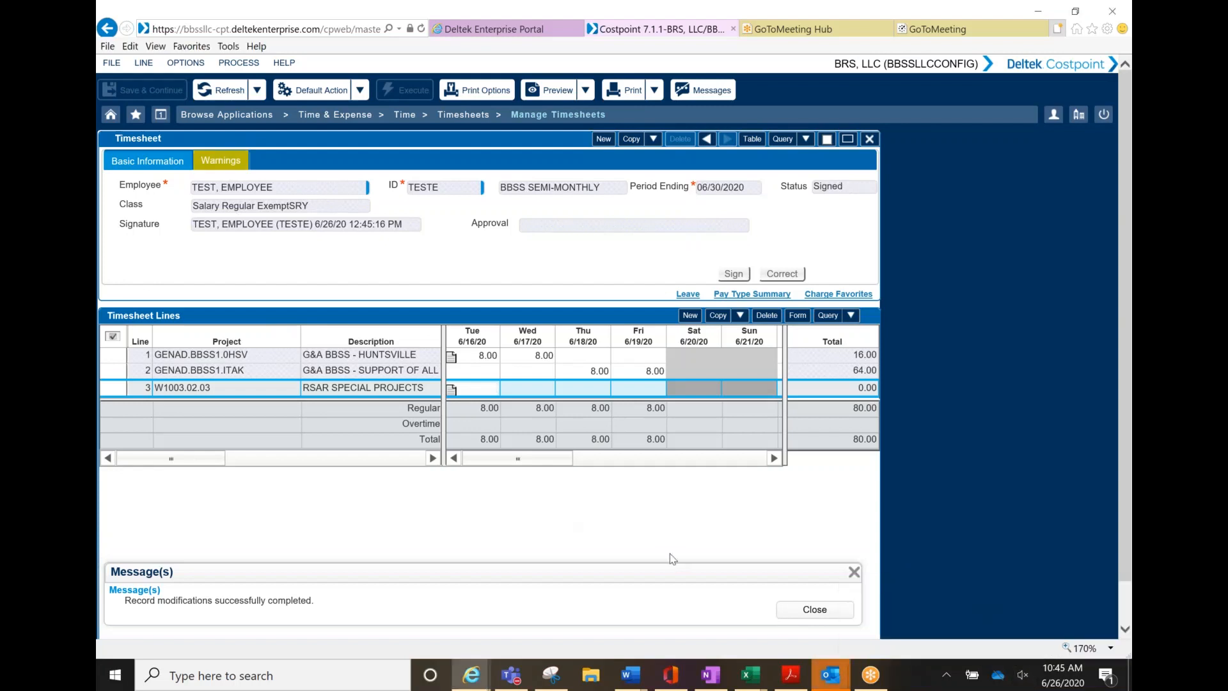
# Dismiss the save notice, review the sign warnings, then go to the Timesheets application list
pyautogui.click(818, 613)
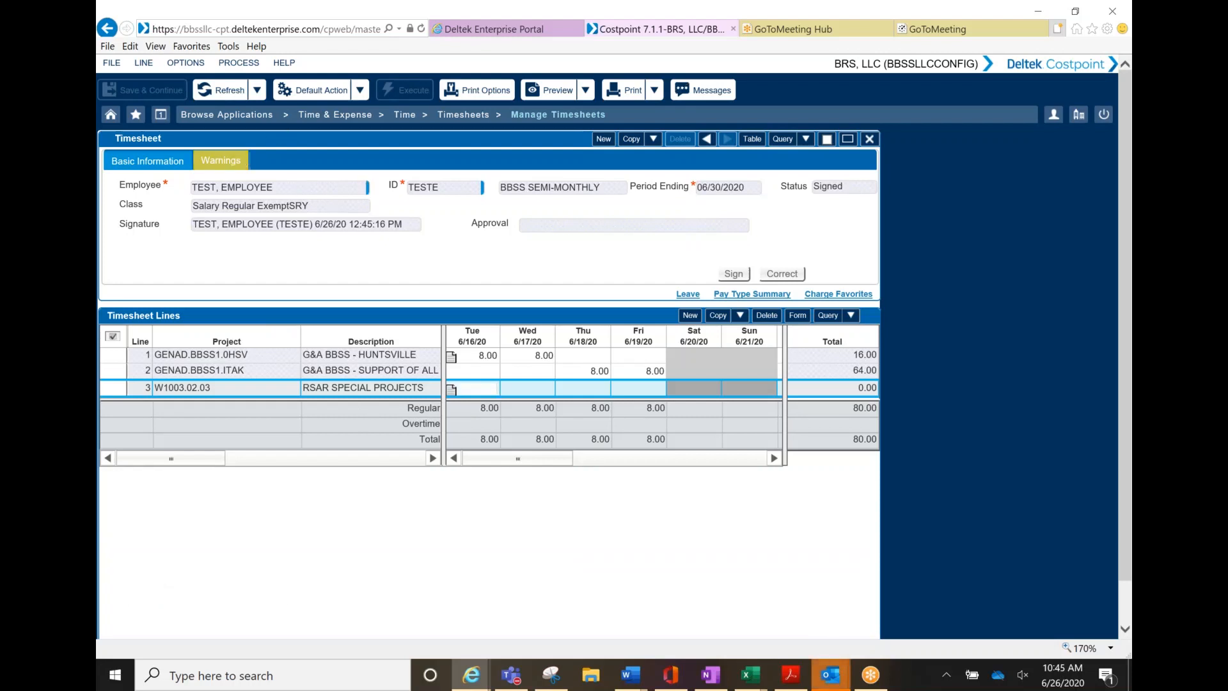
pyautogui.click(232, 159)
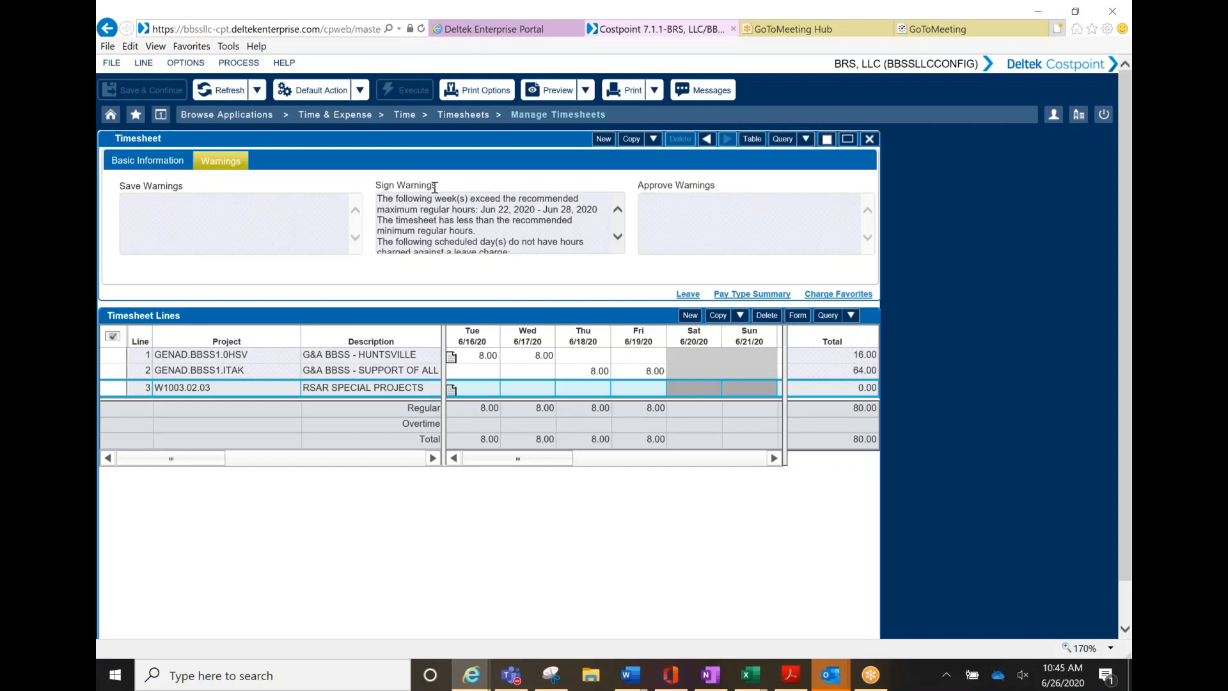
pyautogui.click(151, 160)
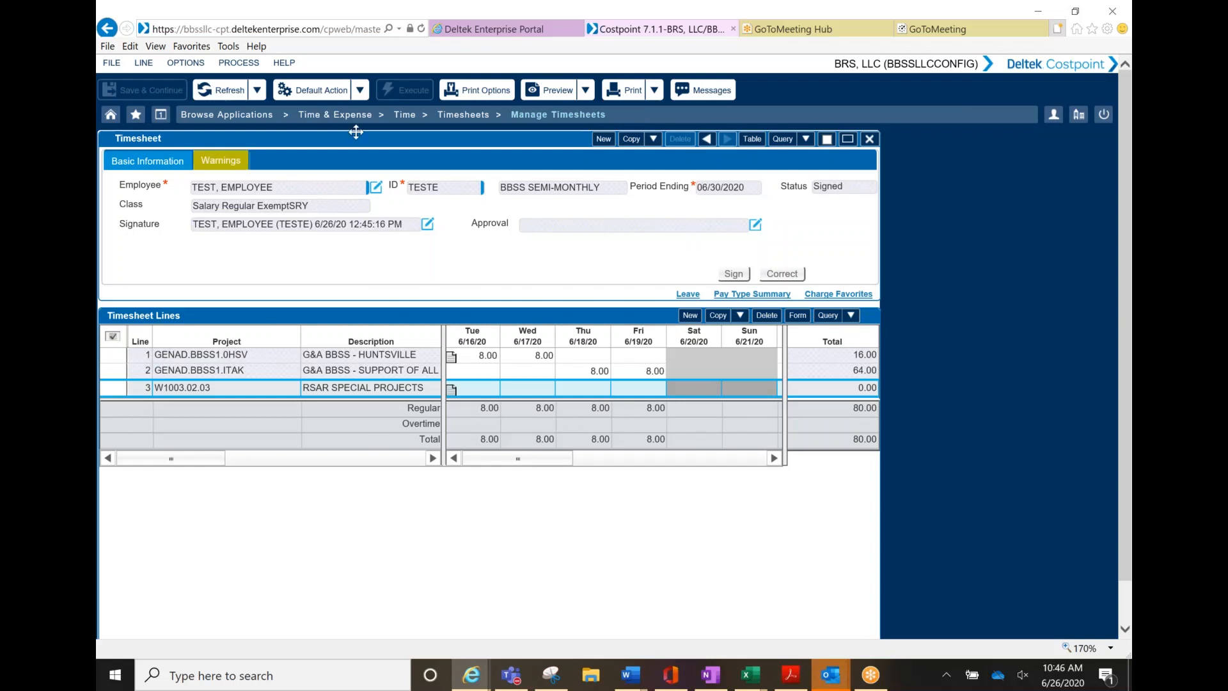
pyautogui.click(455, 119)
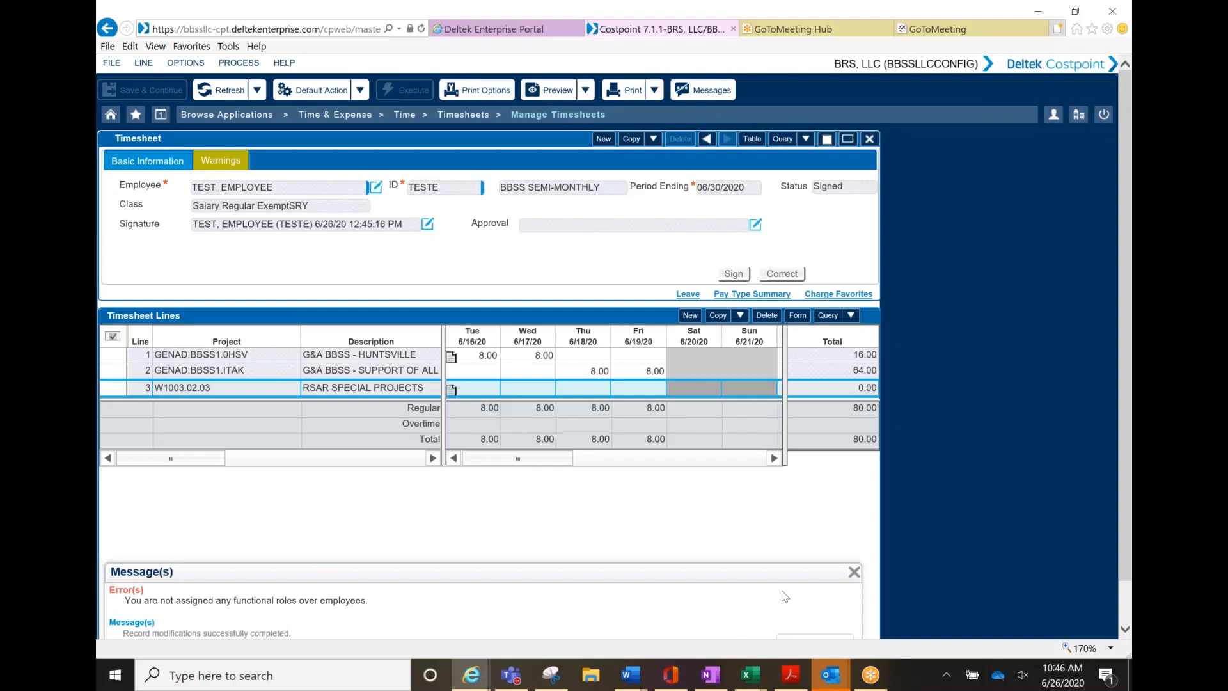
# Close the Message(s) panel showing the save messages
pyautogui.click(854, 572)
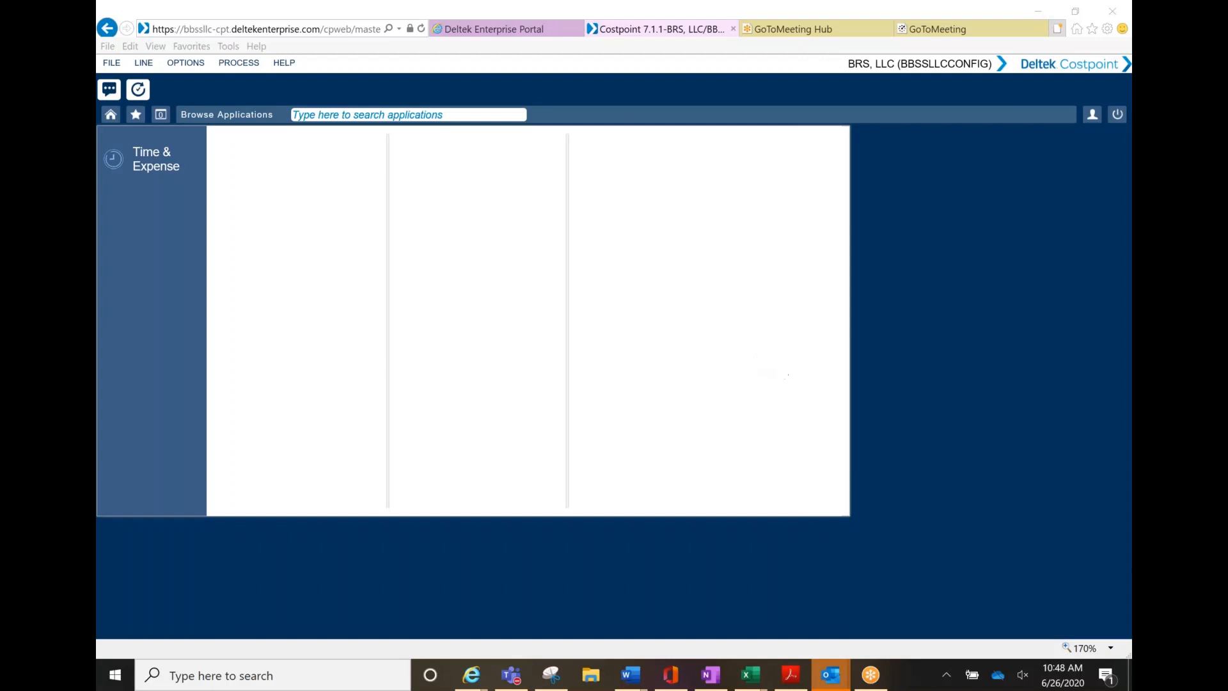
# Open Time & Expense > Time > Timesheets > Manage/Approve Timesheets and filter by Status
pyautogui.click(139, 165)
pyautogui.click(241, 145)
pyautogui.click(422, 144)
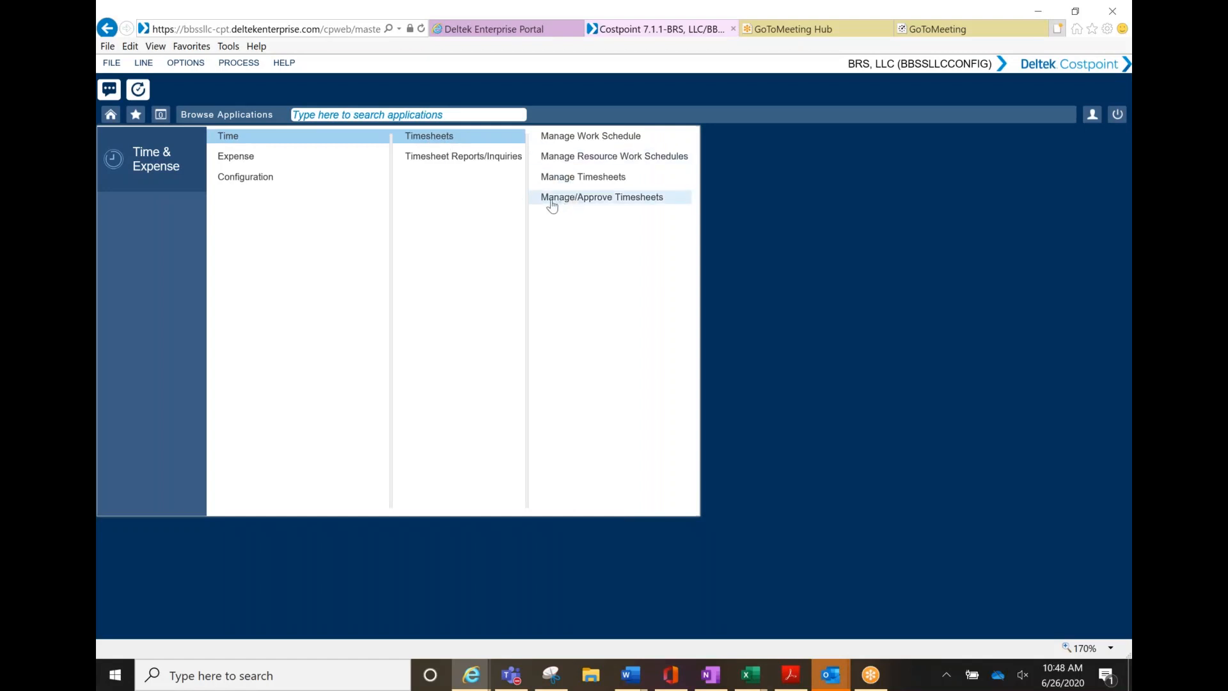
pyautogui.click(607, 198)
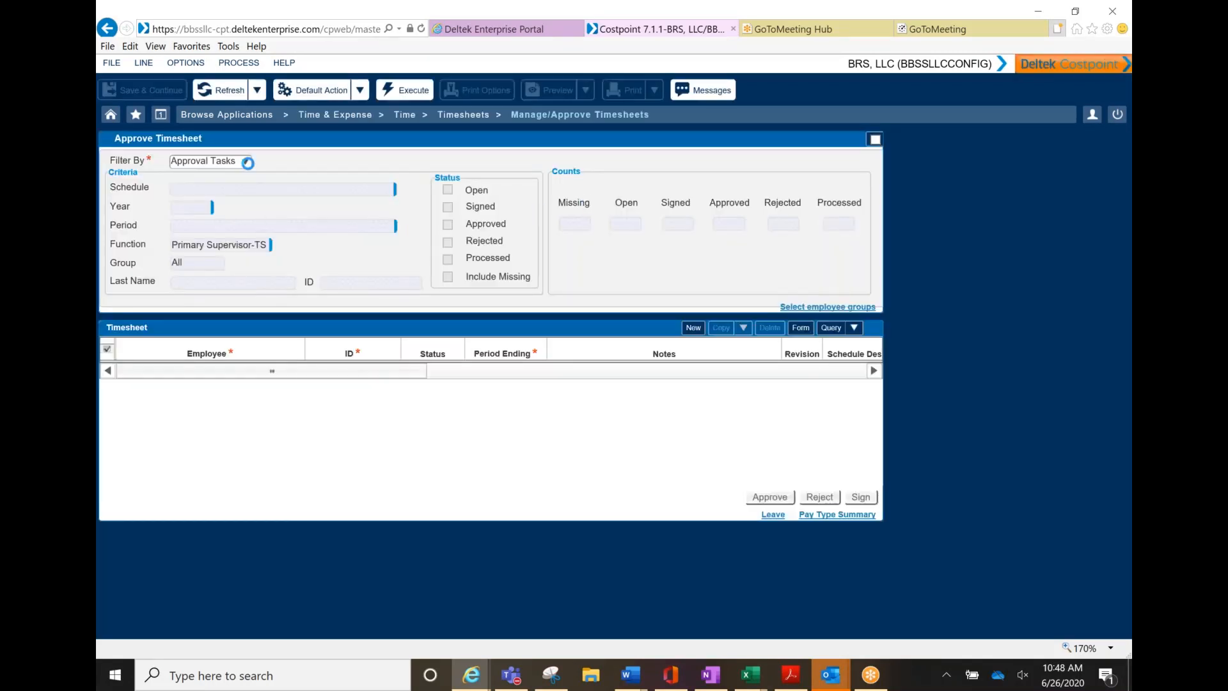
pyautogui.click(246, 161)
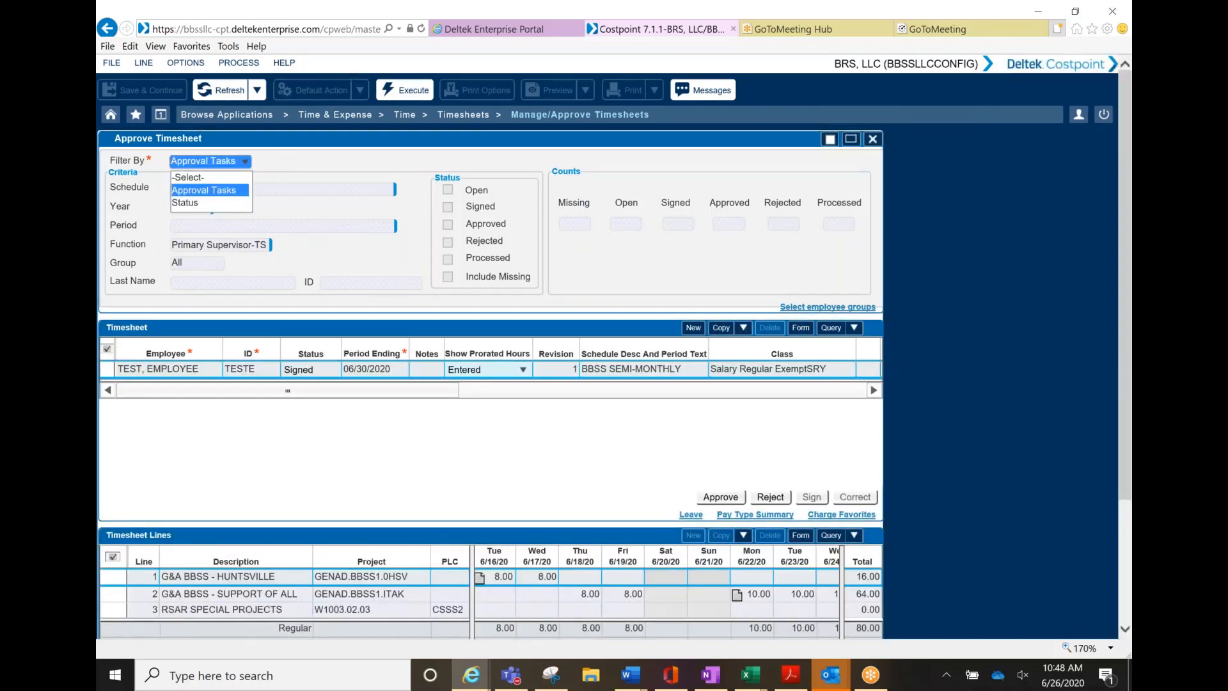
pyautogui.click(192, 203)
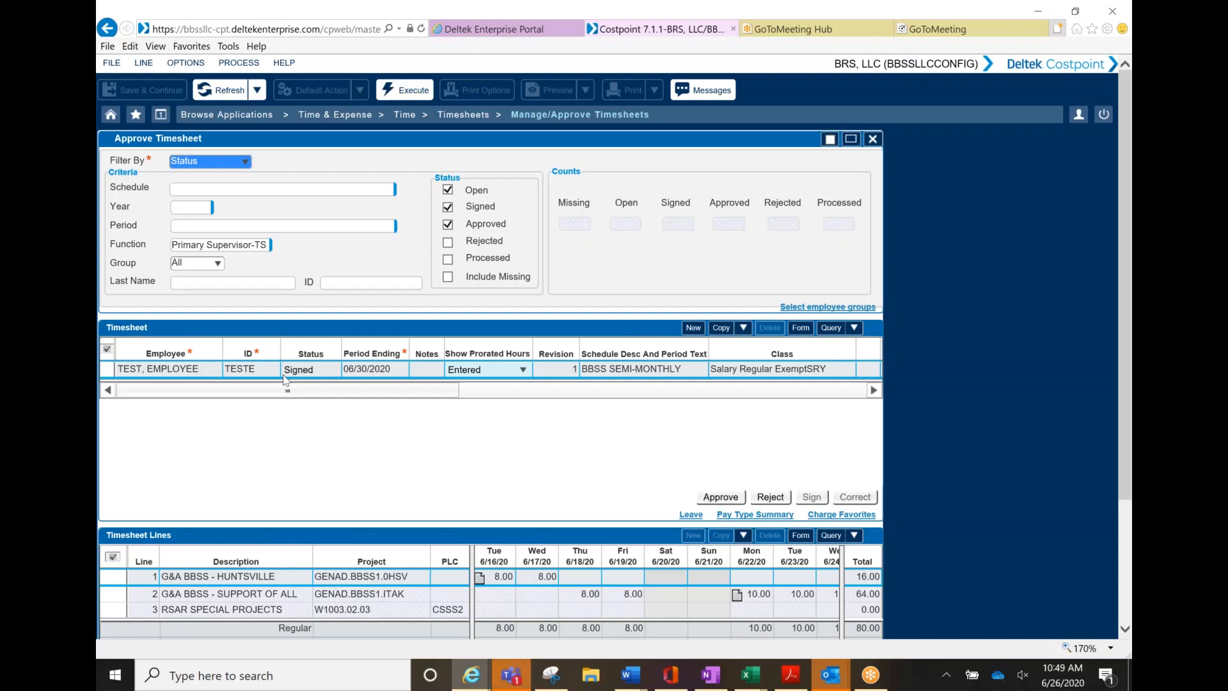
# Go through Time & Expense > Configuration > Resources to open Manage MyDesktop's pending tasks
pyautogui.click(450, 118)
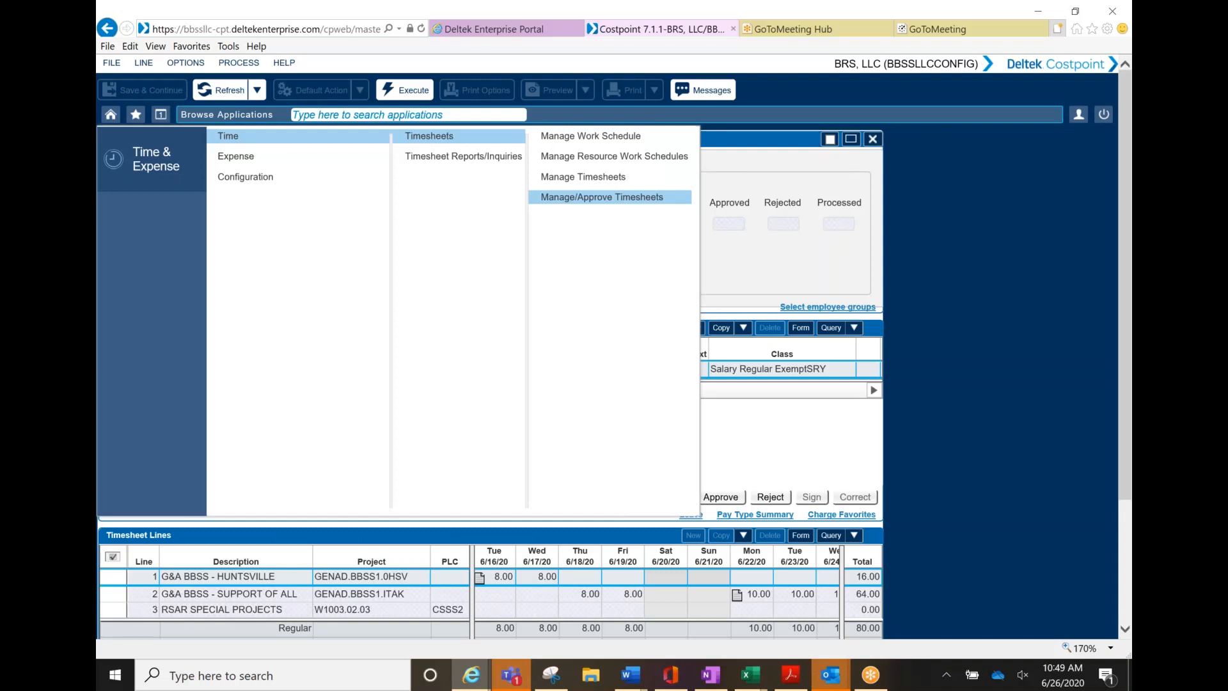
pyautogui.click(265, 181)
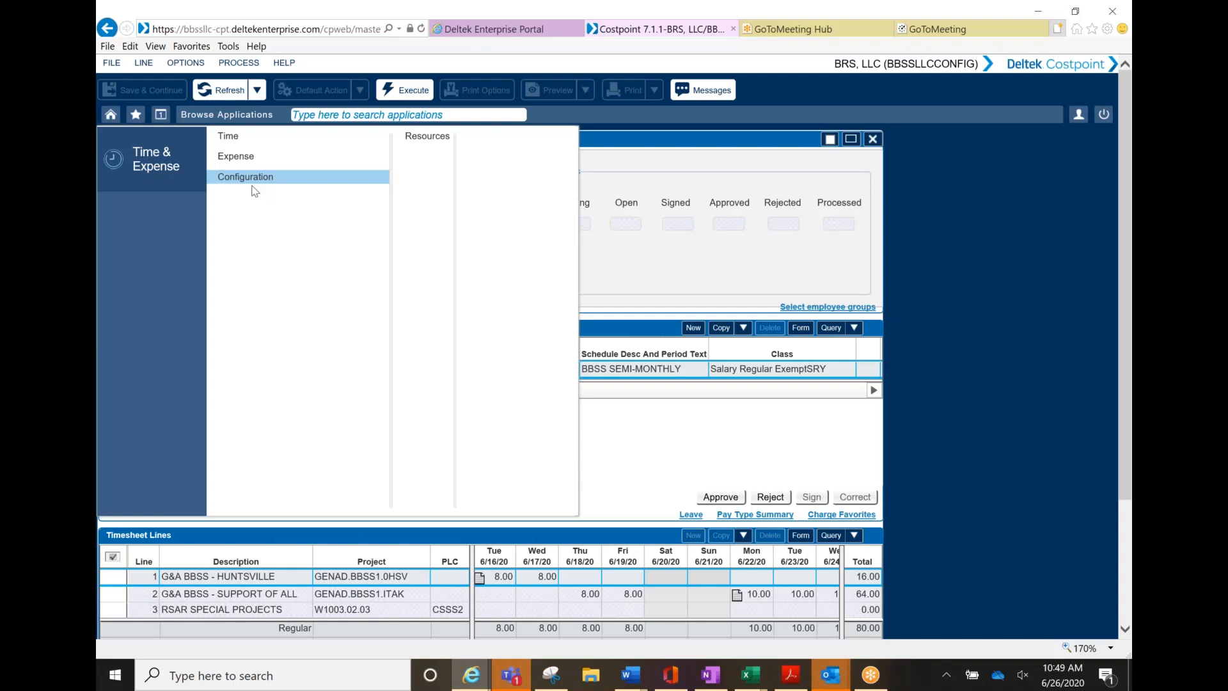
pyautogui.click(236, 141)
pyautogui.click(696, 260)
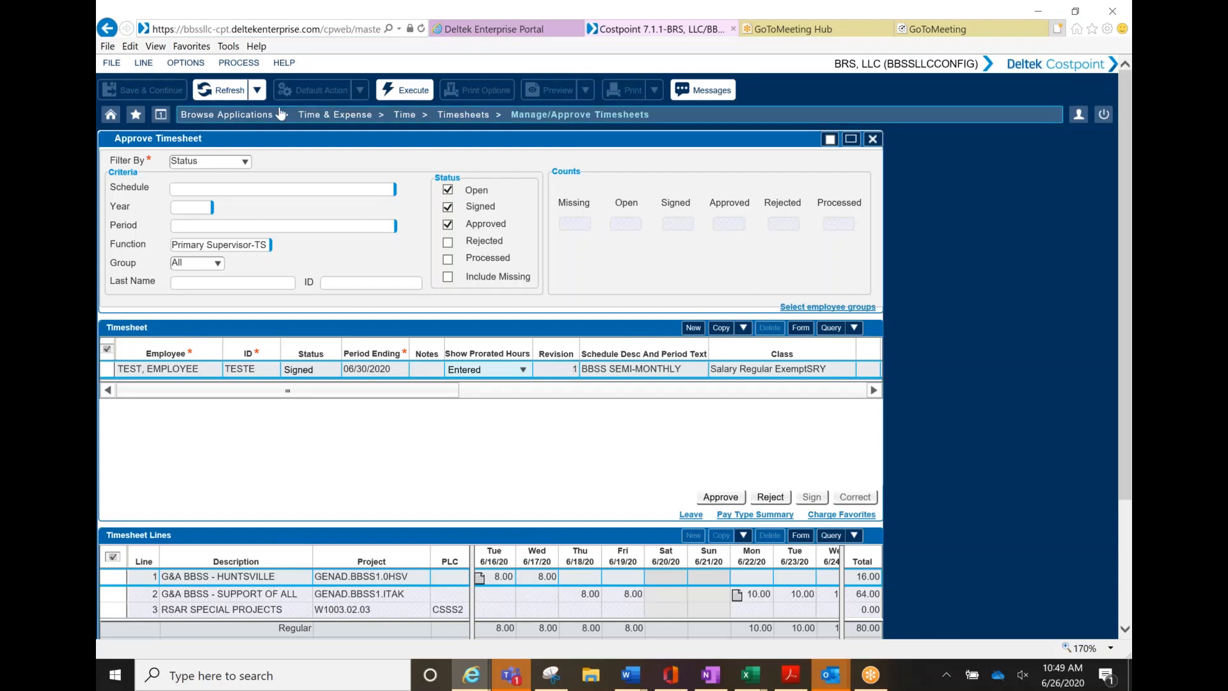
pyautogui.click(306, 122)
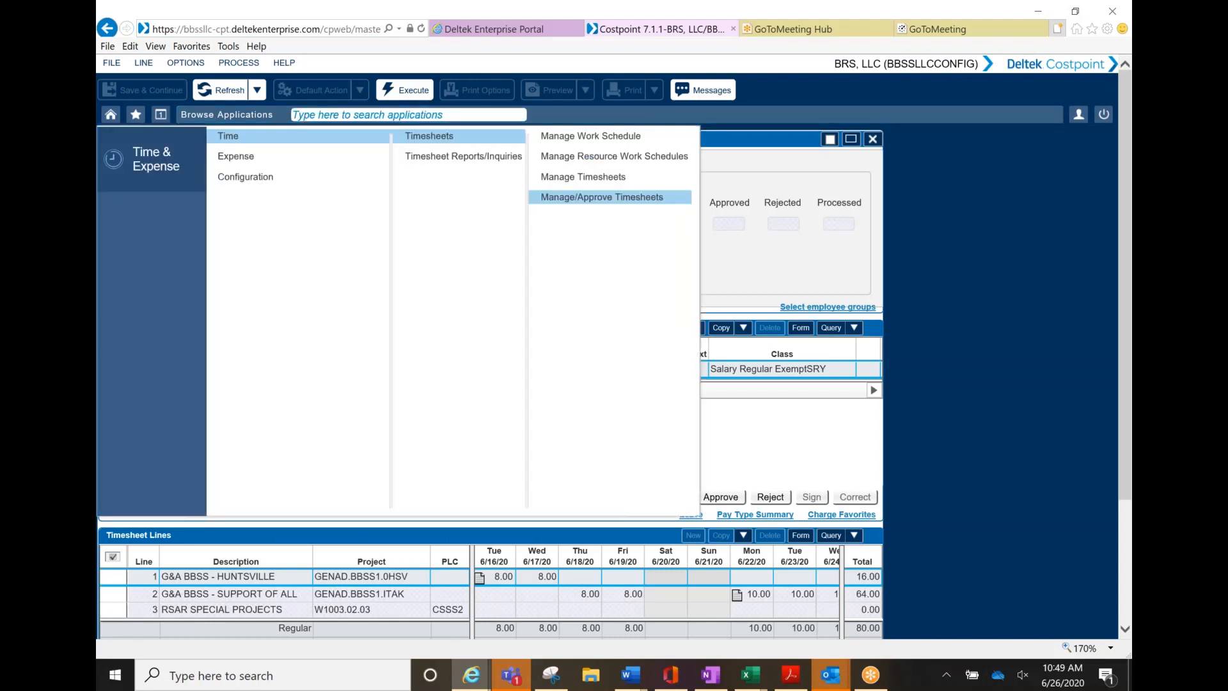
pyautogui.click(236, 179)
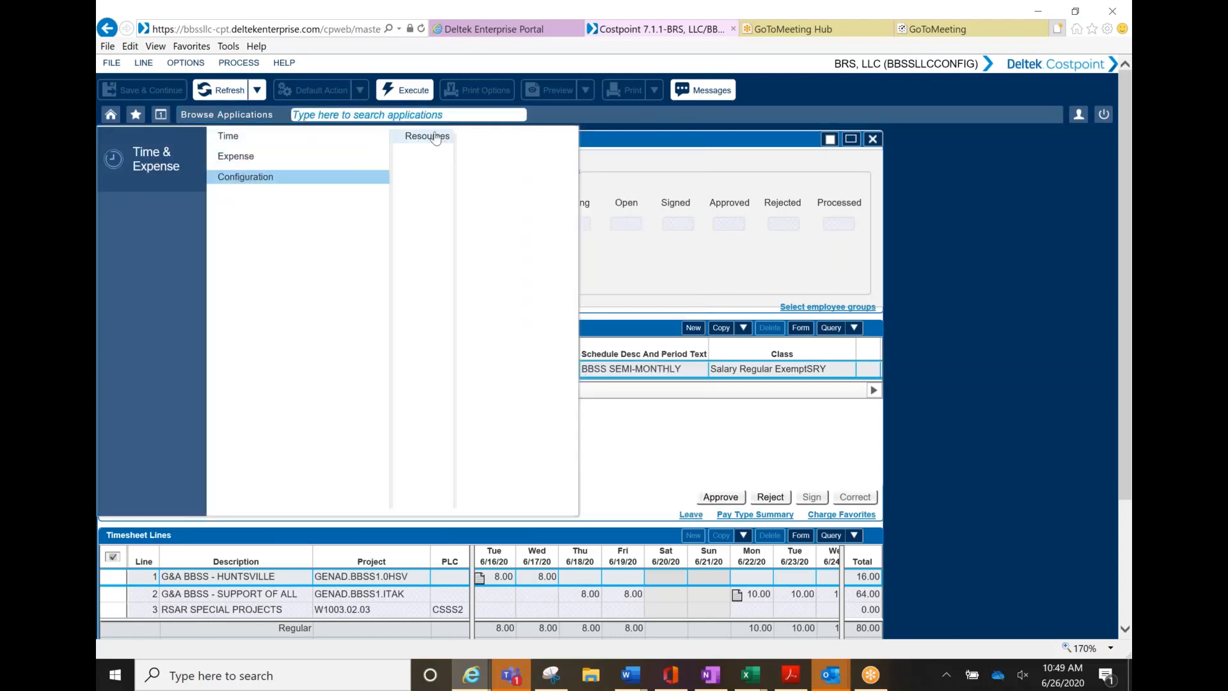
pyautogui.click(430, 136)
pyautogui.click(510, 157)
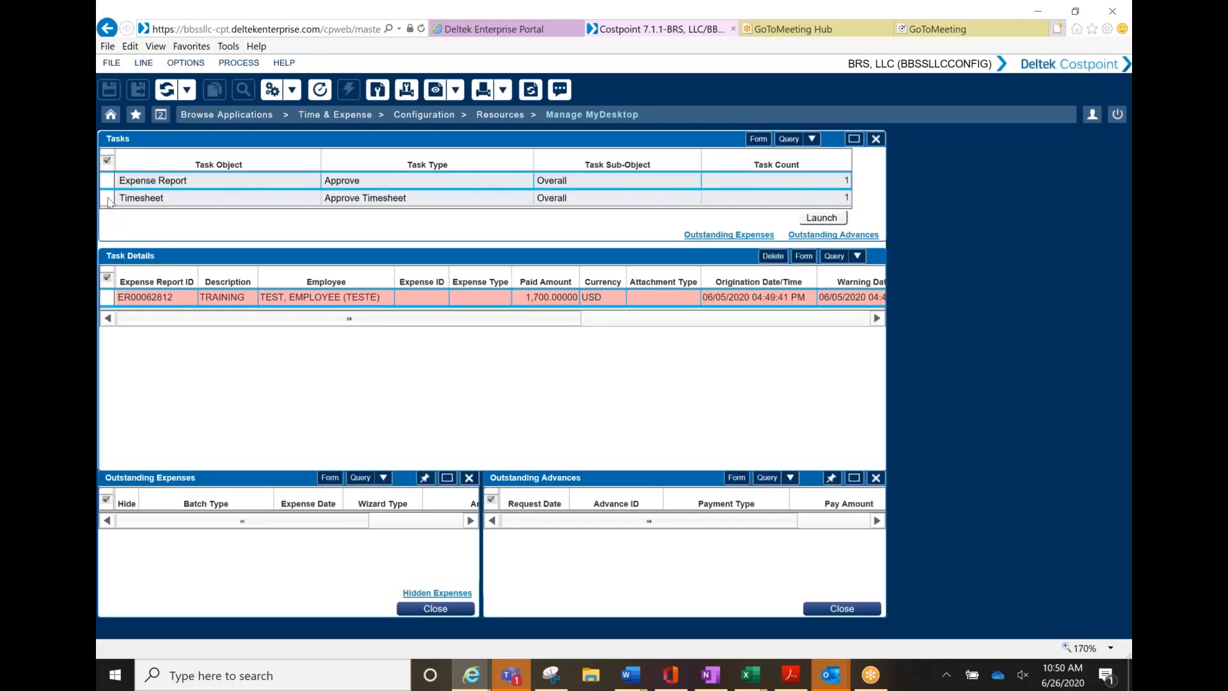
# Select the Timesheet / Approve Timesheet task and launch it
pyautogui.click(192, 197)
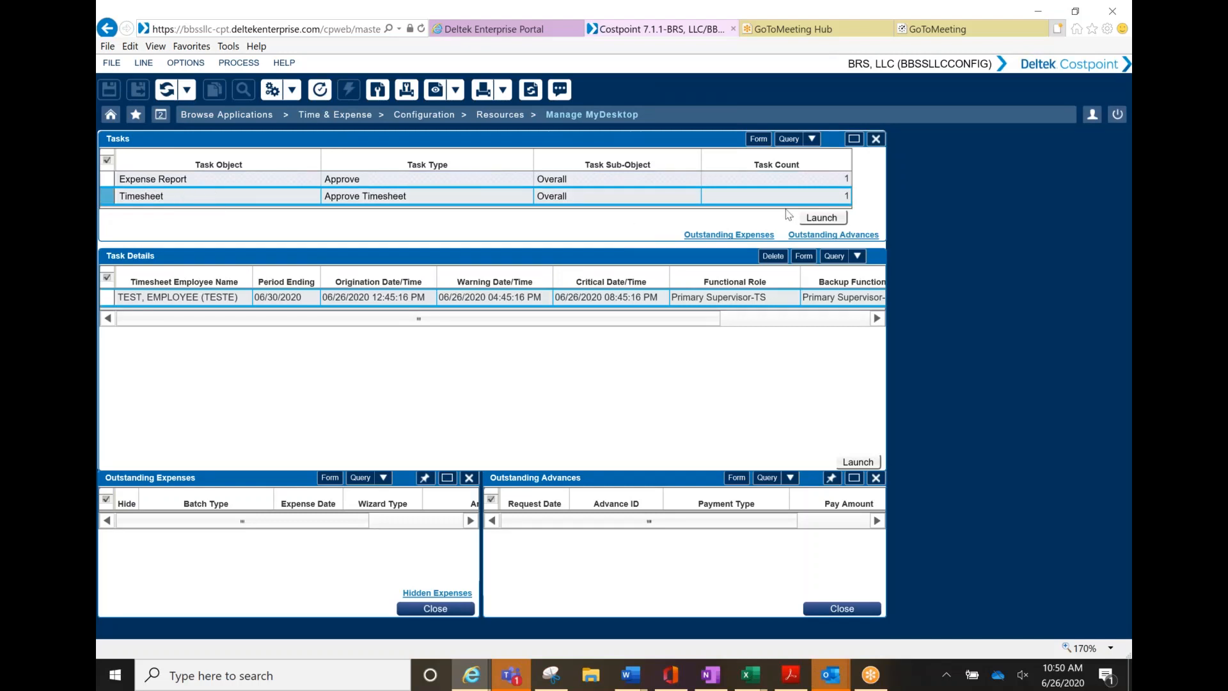
pyautogui.click(825, 219)
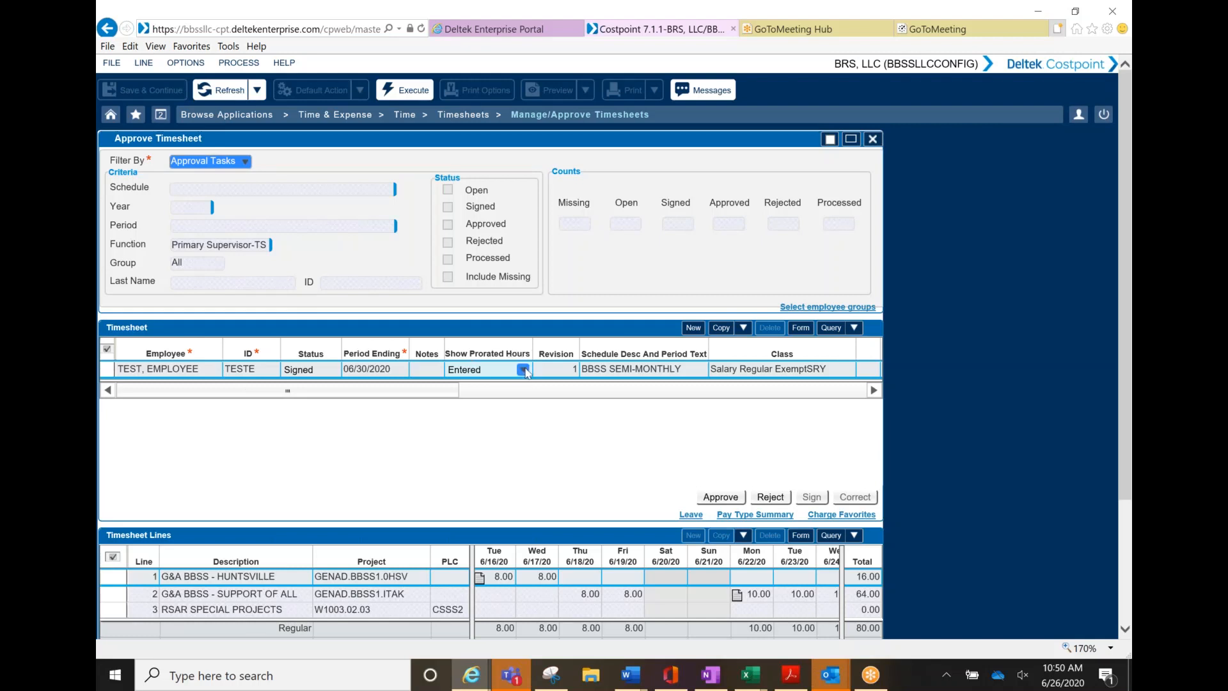
# Switch to form view and approve the signed 06/30/2020 timesheet
pyautogui.click(801, 328)
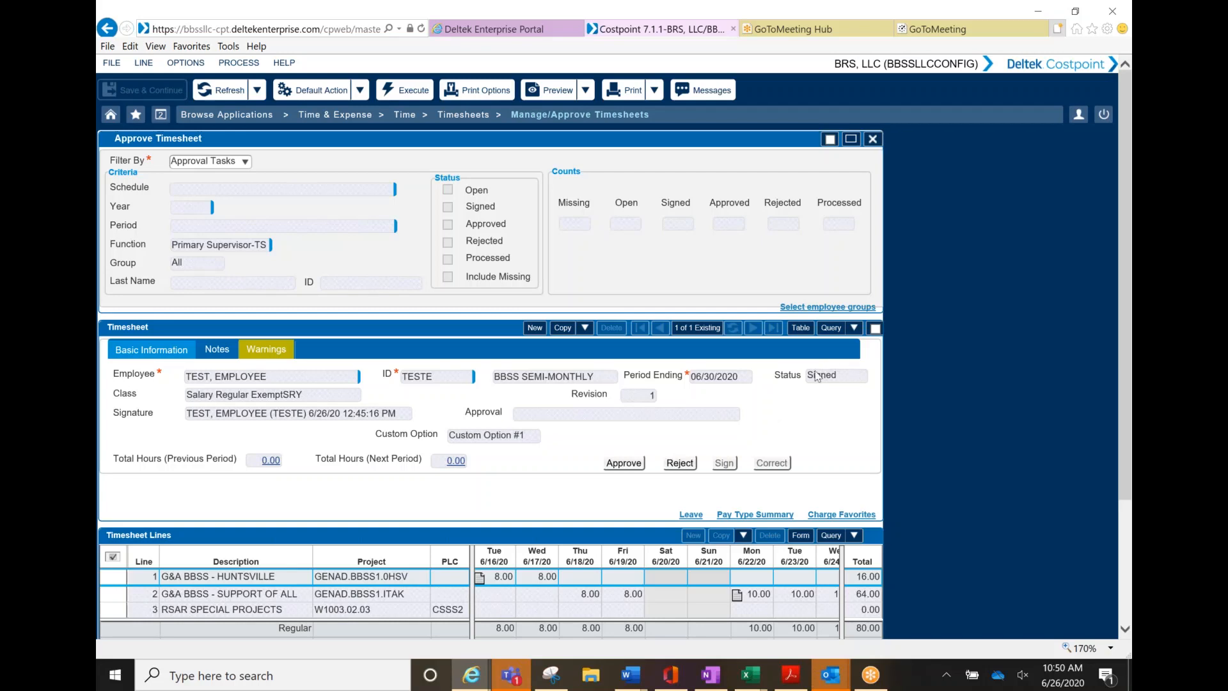
pyautogui.scroll(-2, 803, 407)
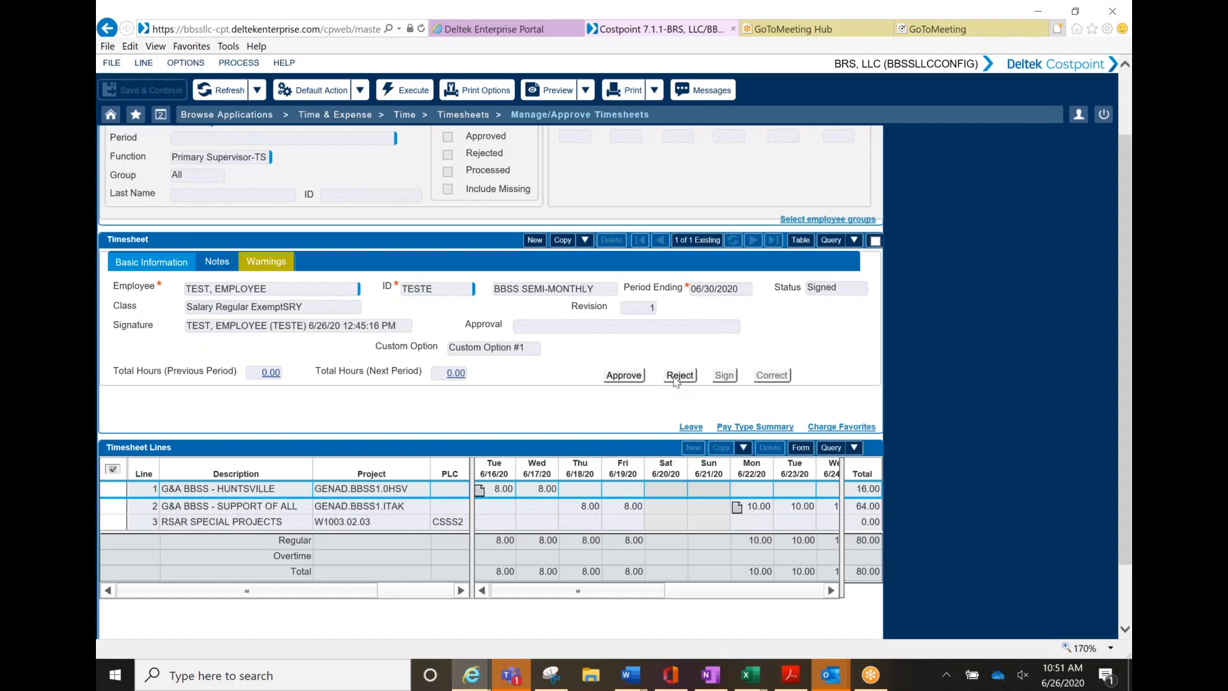
pyautogui.click(623, 376)
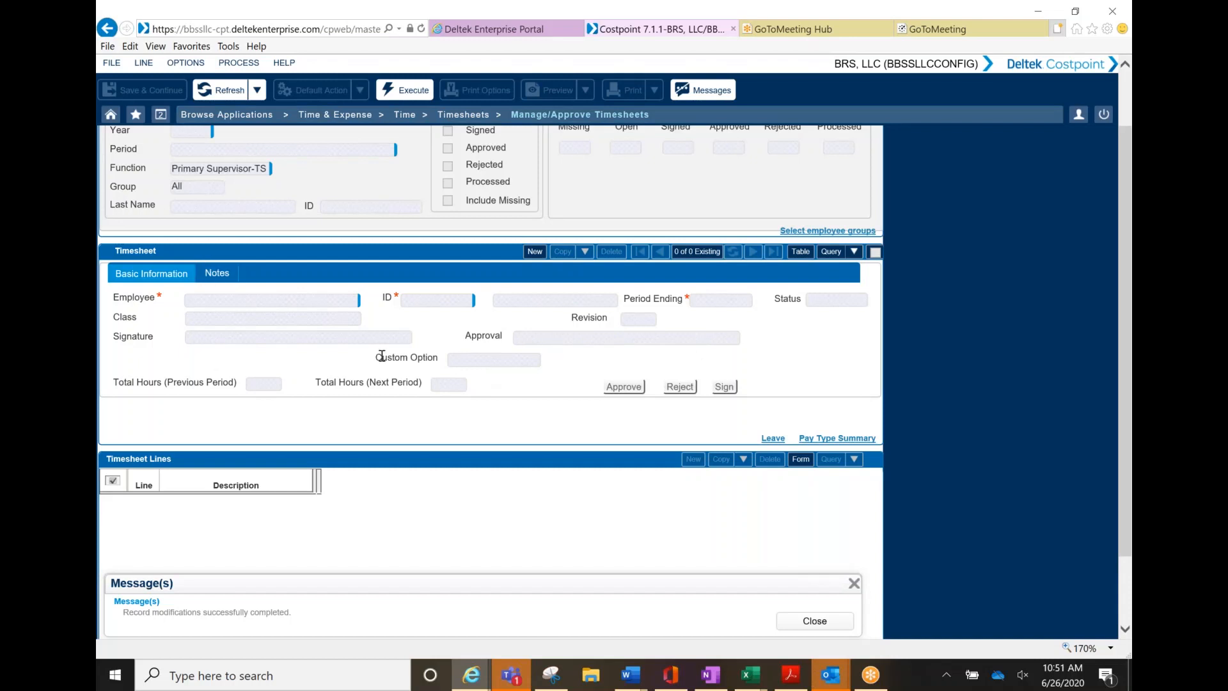
pyautogui.scroll(2, 379, 356)
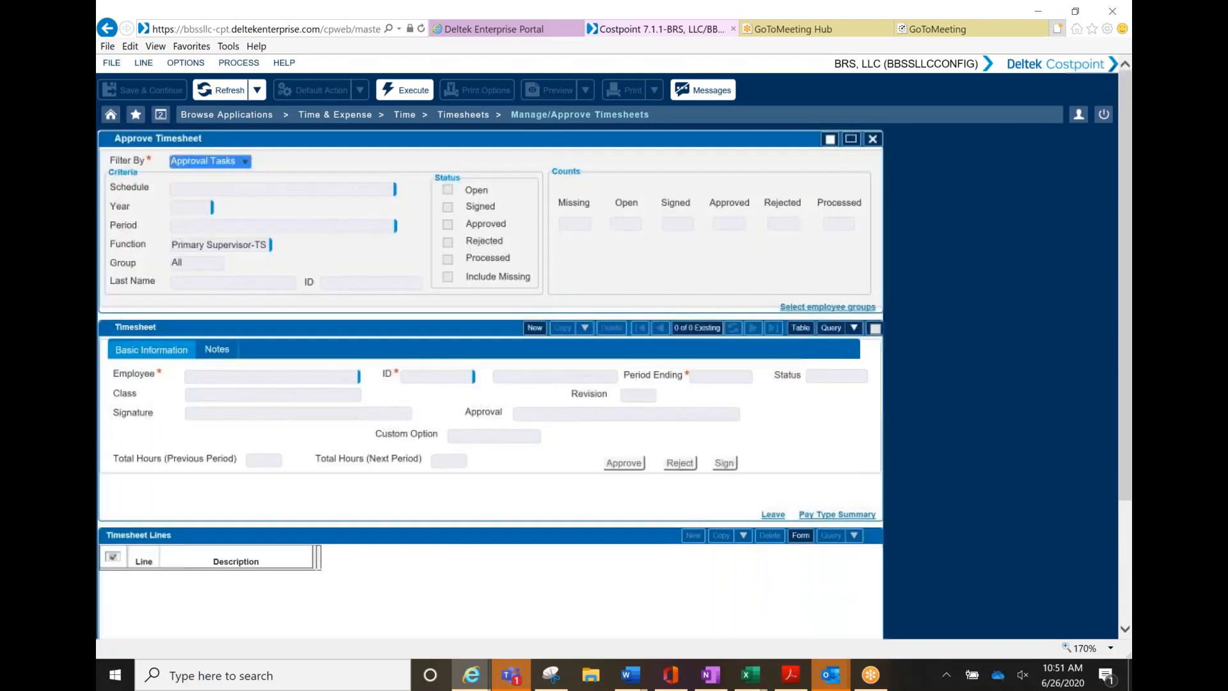
# Filter timesheets by Status, excluding Open and Signed so only Approved remain
pyautogui.click(246, 162)
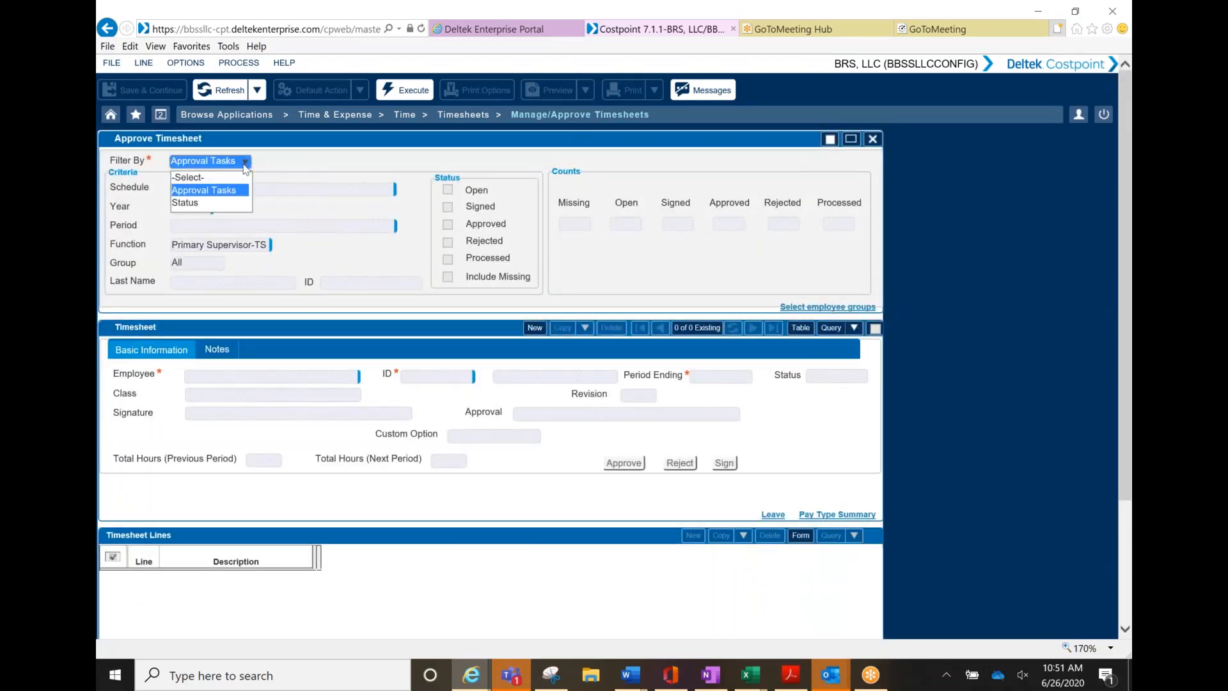
pyautogui.click(214, 202)
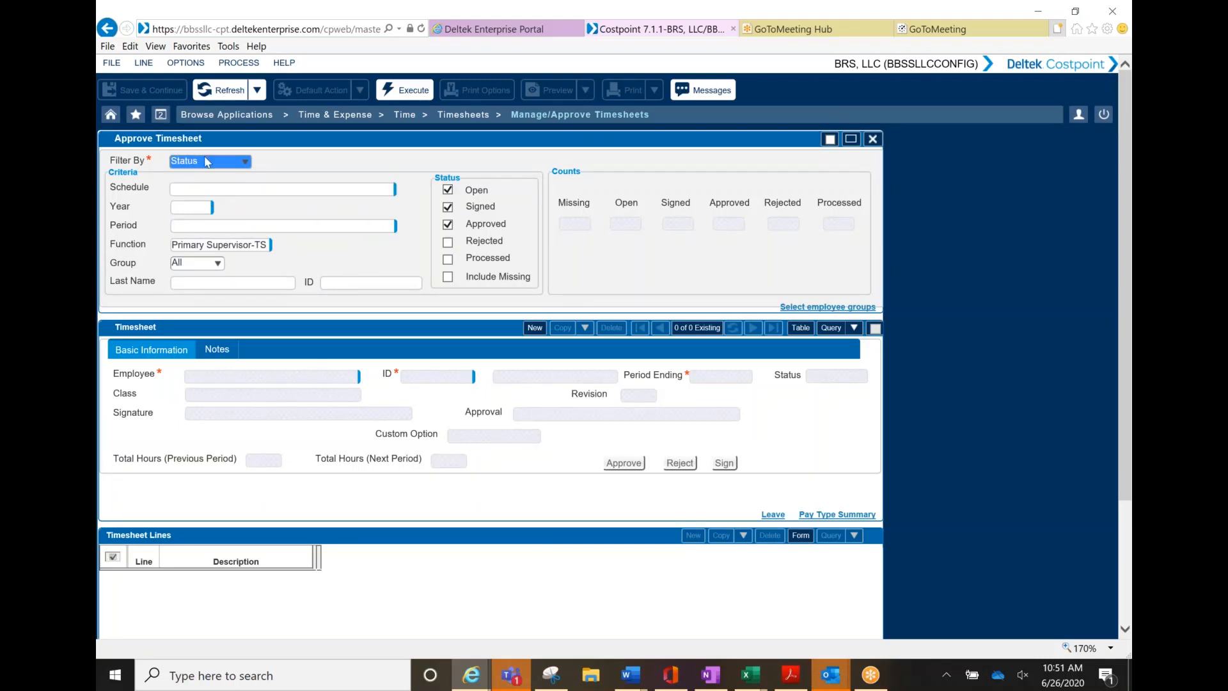
pyautogui.click(448, 207)
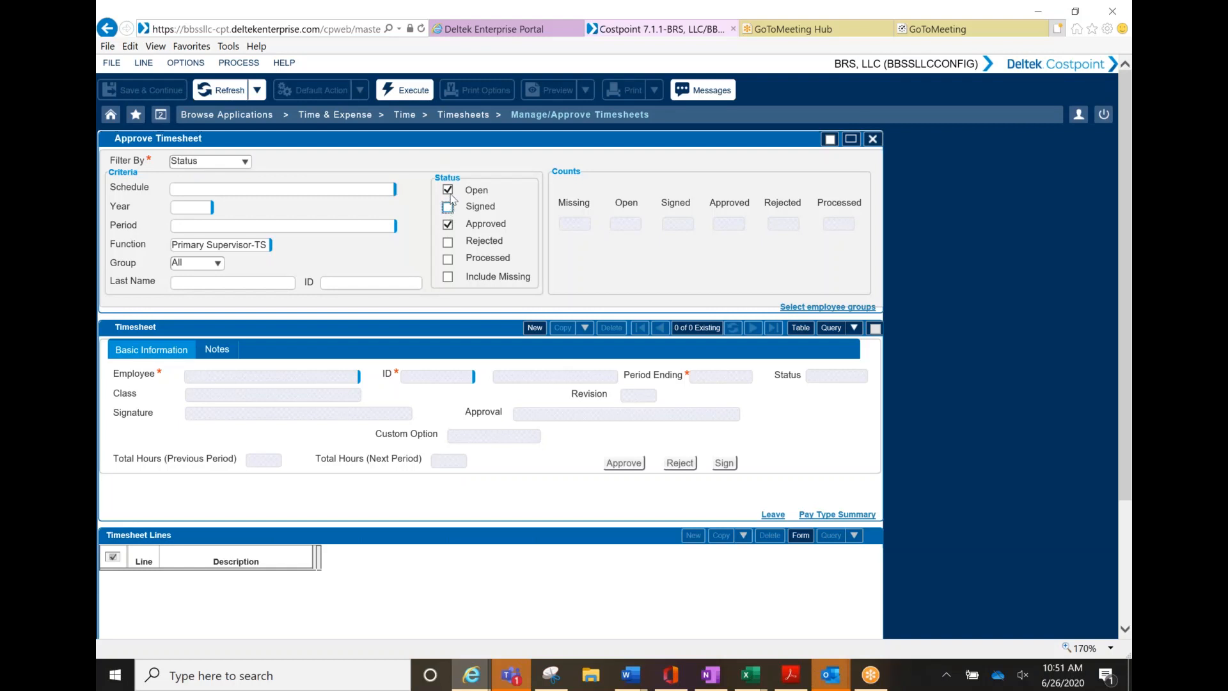
pyautogui.click(447, 189)
# Query year 2020 for the employee's ID and show the 06/30/2020 timesheet lines
pyautogui.click(193, 205)
pyautogui.write('2020')
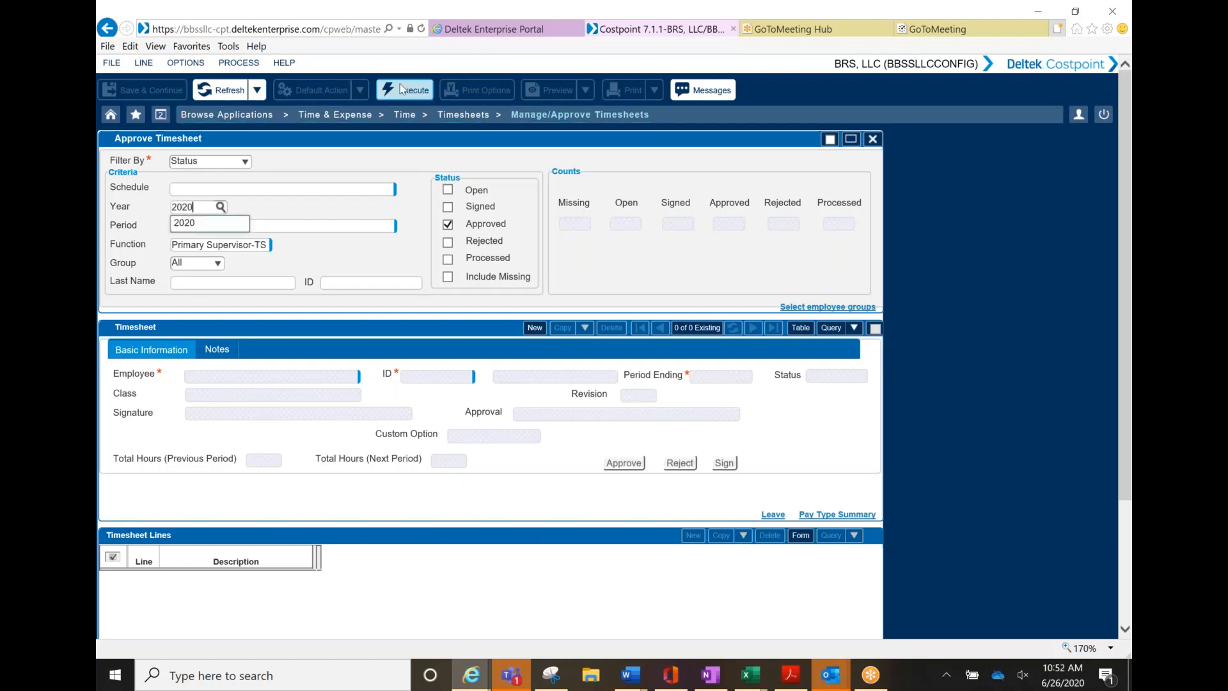
pyautogui.click(332, 284)
pyautogui.write('TESTE')
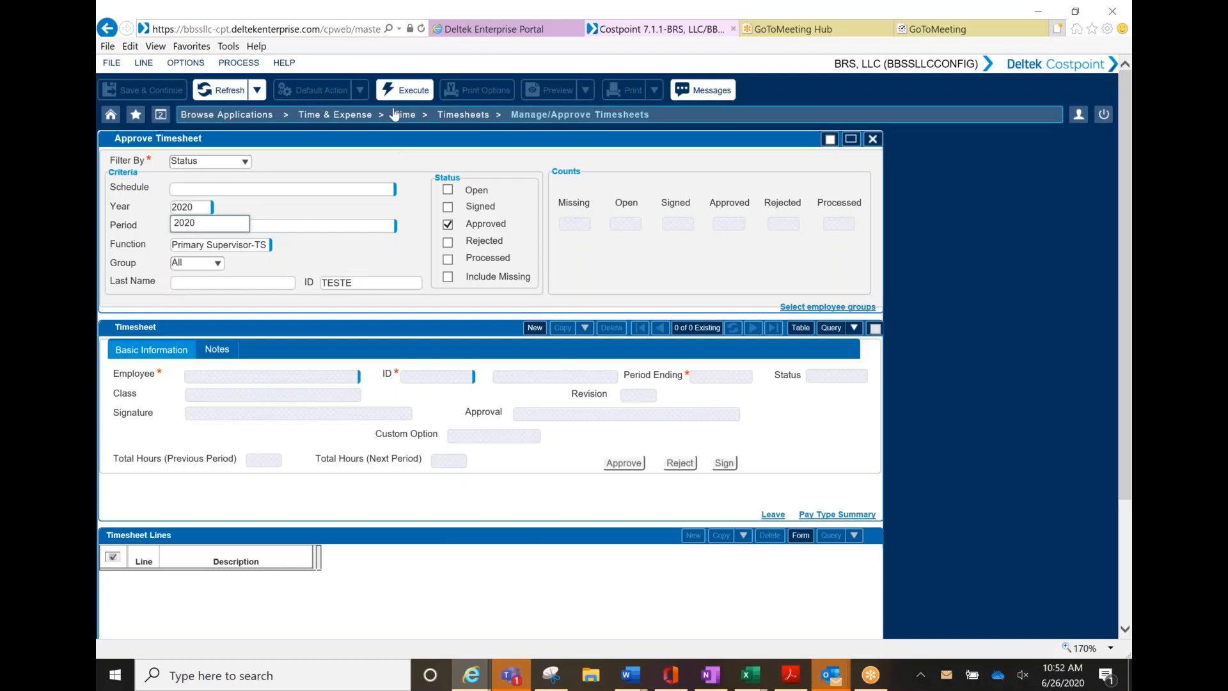
pyautogui.click(405, 90)
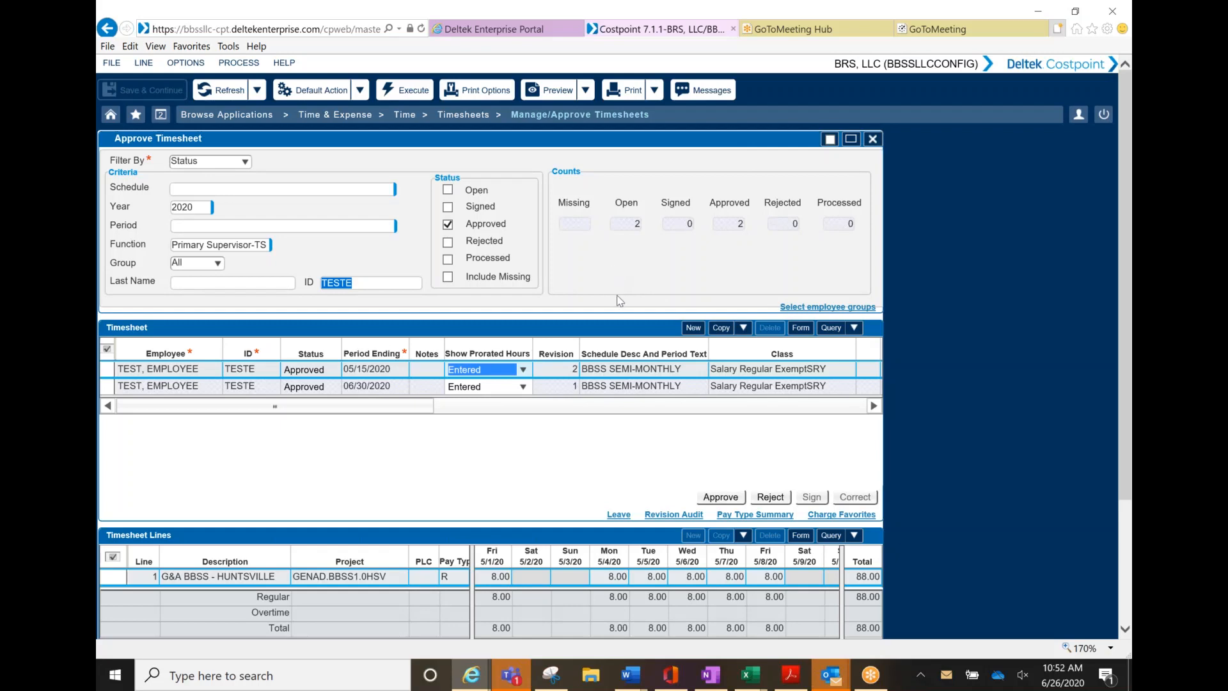
pyautogui.click(114, 387)
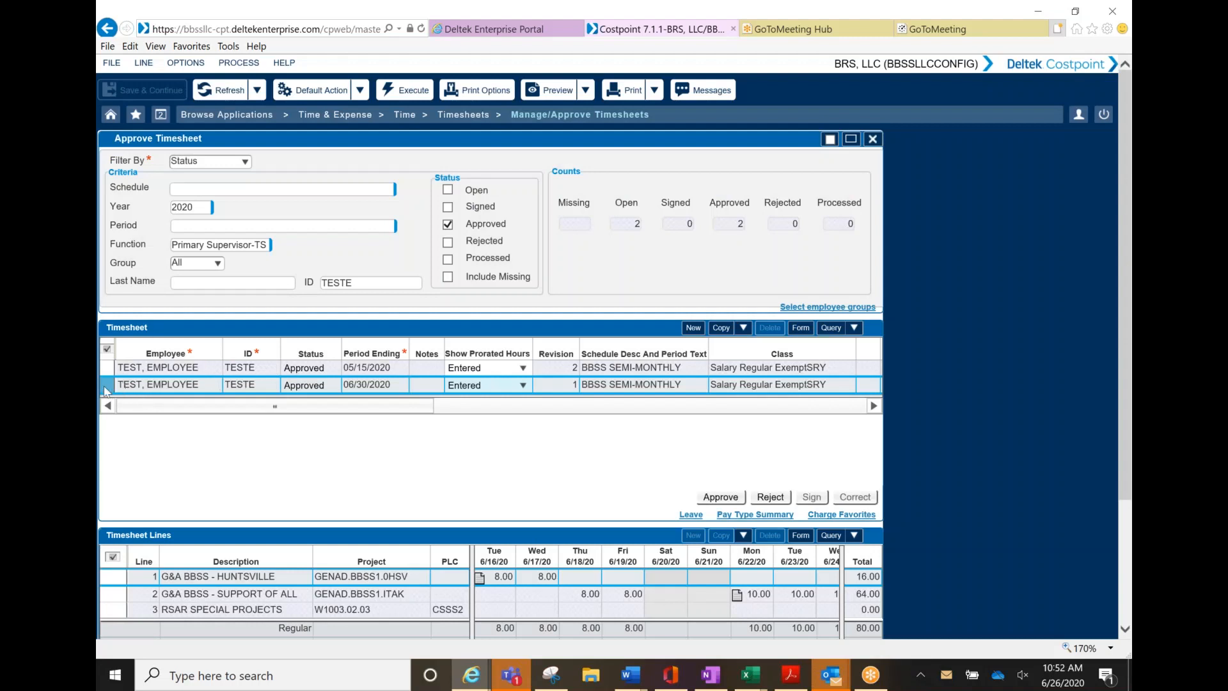
# Open the 06/30/2020 timesheet in form view, checking its warnings and signature/approval details
pyautogui.doubleClick(106, 391)
pyautogui.click(266, 353)
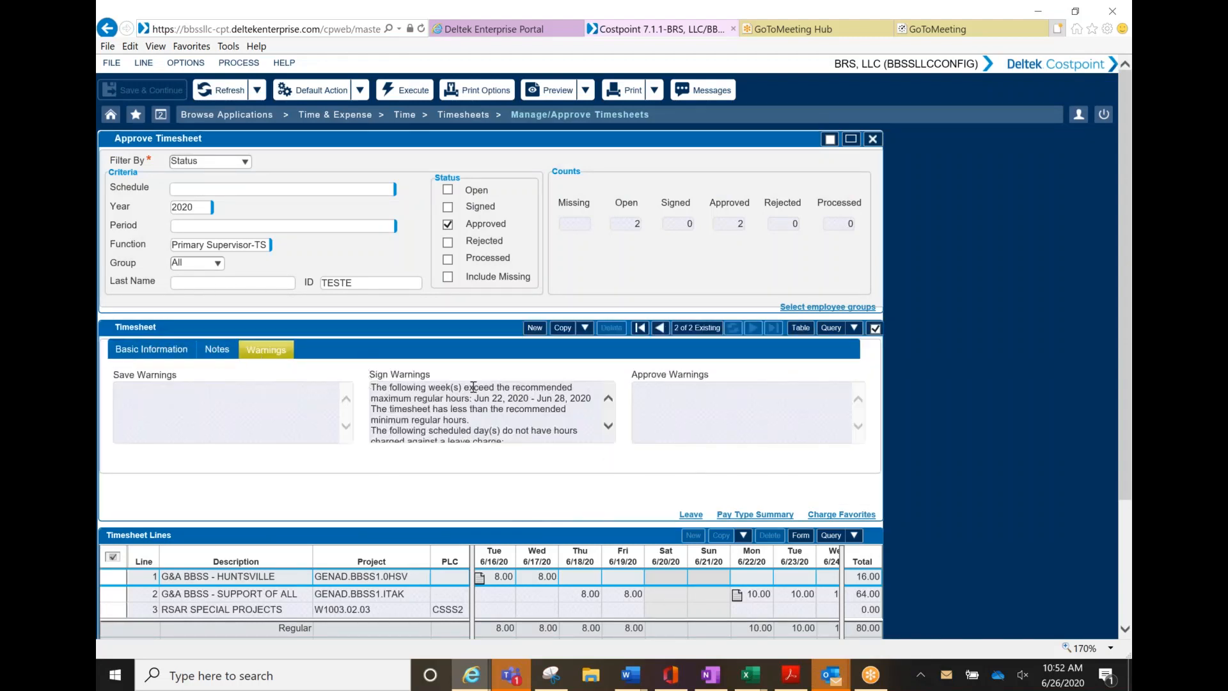
pyautogui.click(159, 348)
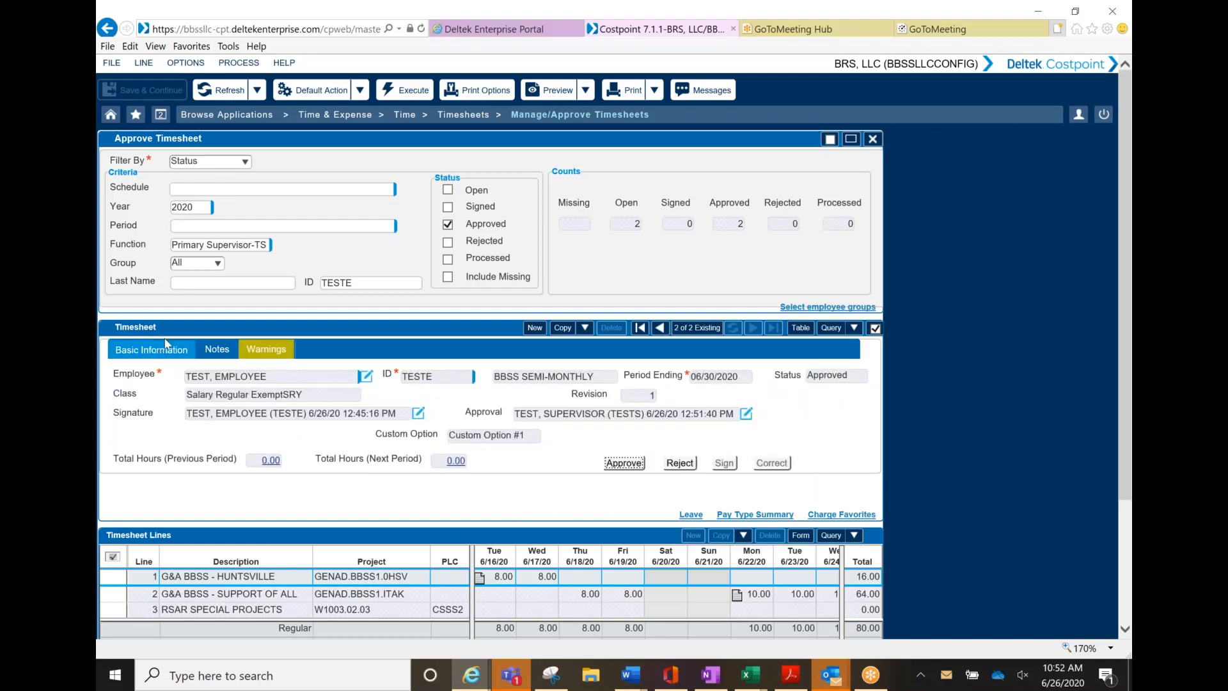